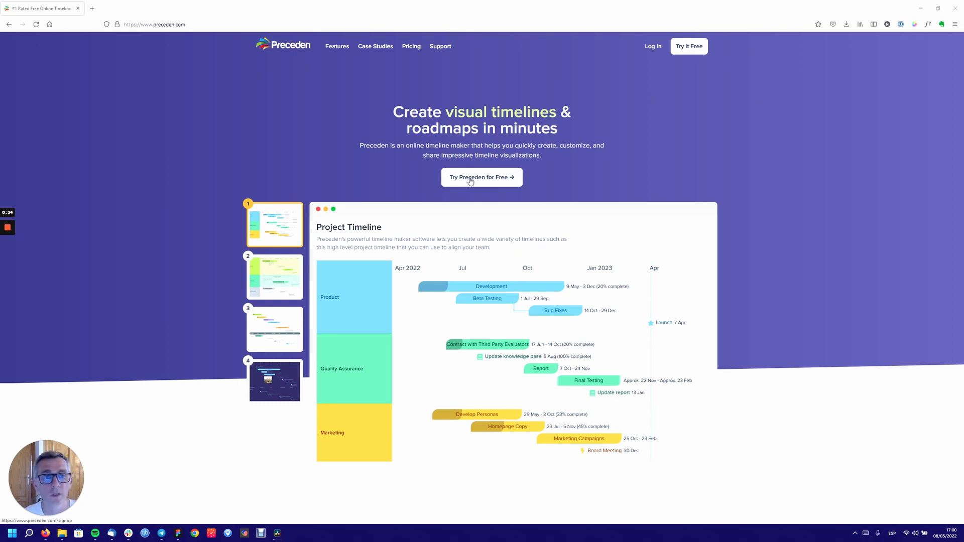
- Go to the 'Try Preceden for Free' signup page
left_click(685, 47)
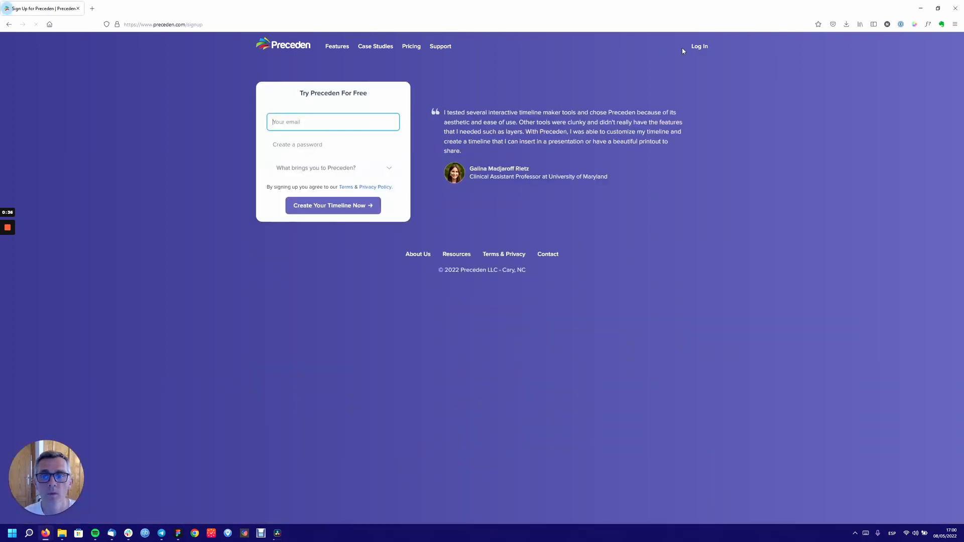
- Fill in the saved sign-up email and a generated password, saving the login to 1Password
left_click(519, 369)
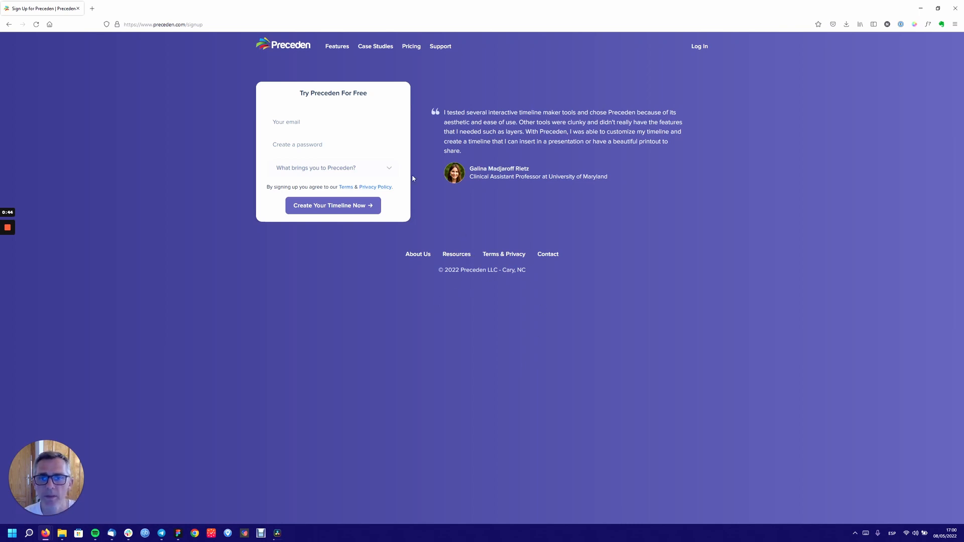
left_click(328, 121)
type("nasthan")
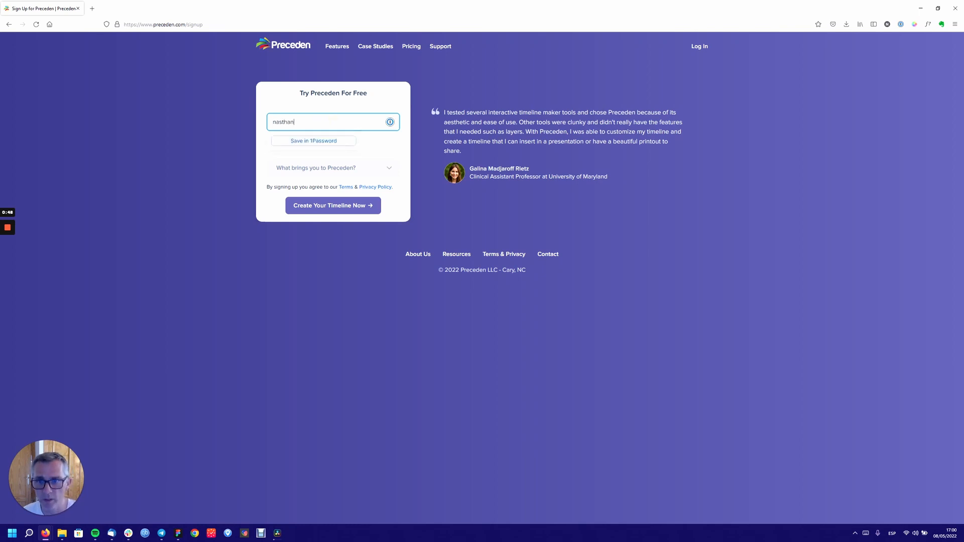
key("BackSpace")
key("BackSpace")
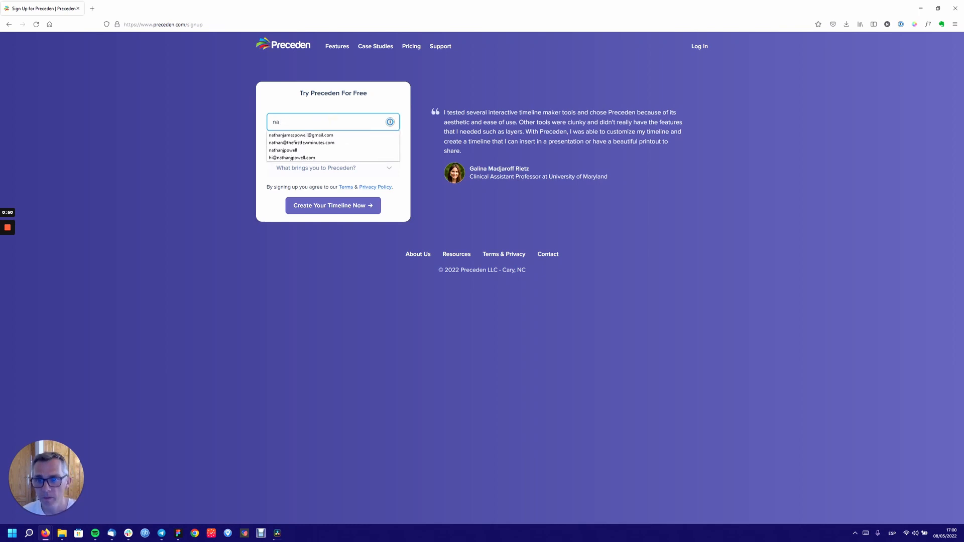
key("Down")
key("Return")
left_click(374, 144)
left_click(324, 167)
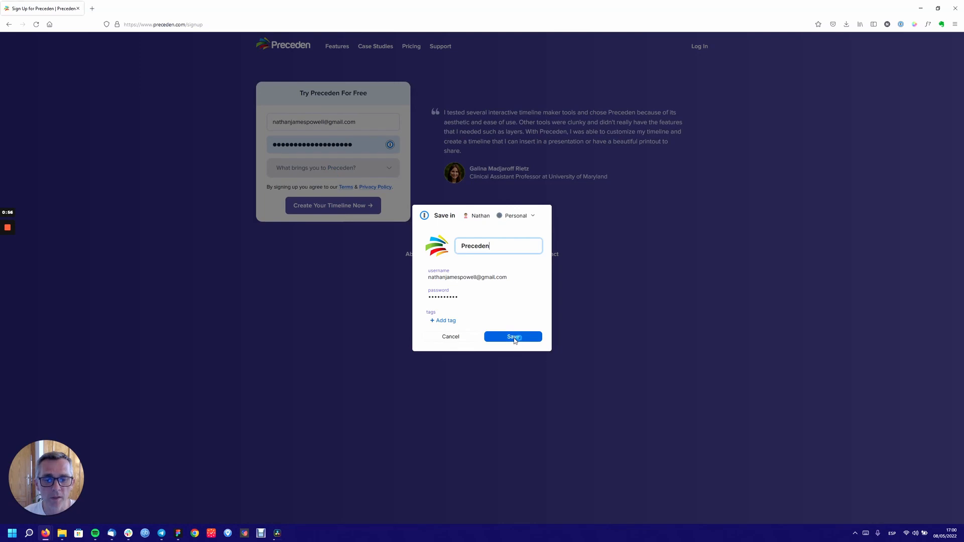
left_click(513, 337)
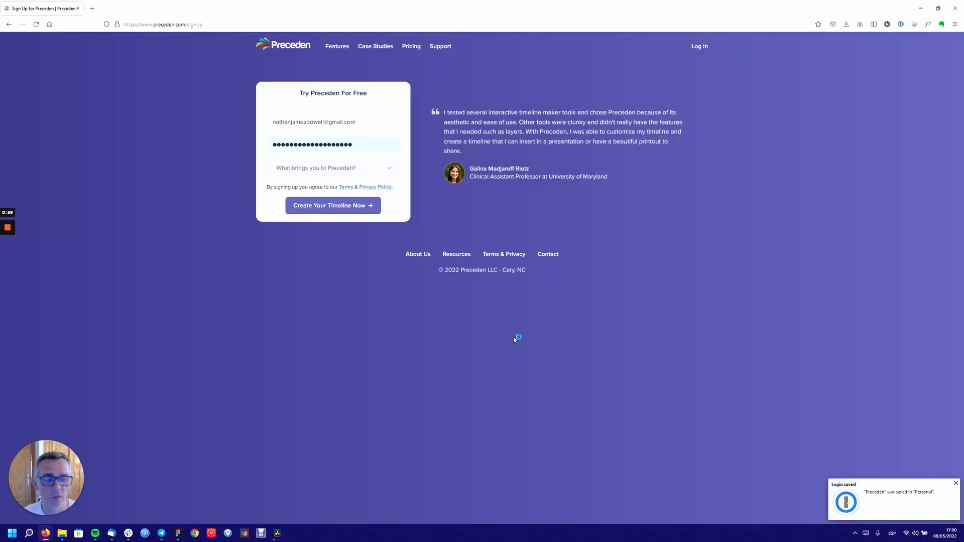
- Choose Other as the signup reason, enter 'Testing', and create the account
left_click(339, 170)
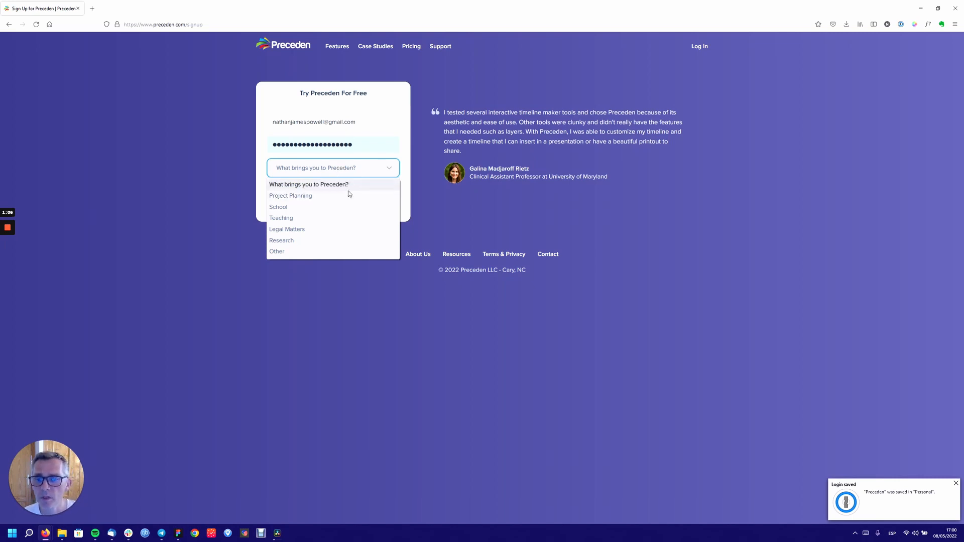
left_click(312, 252)
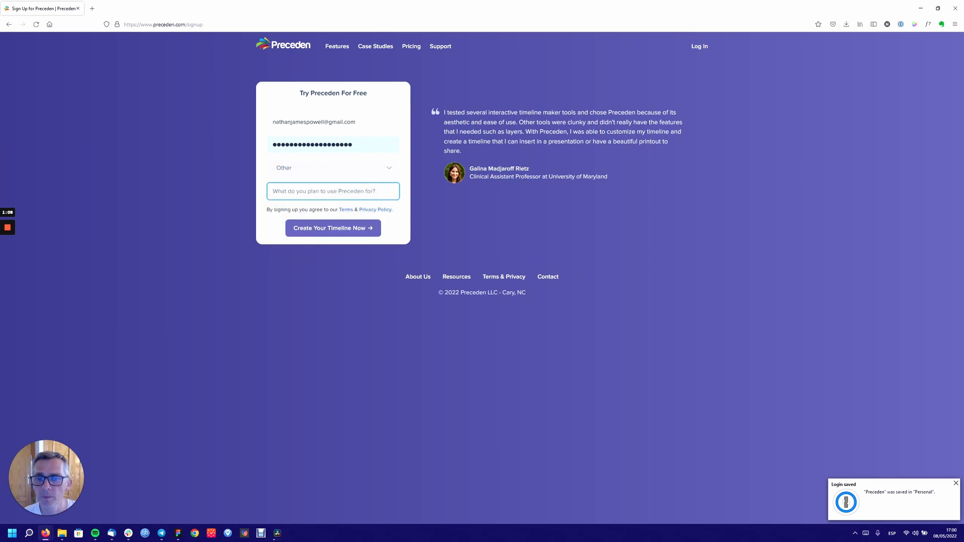
type("Testing")
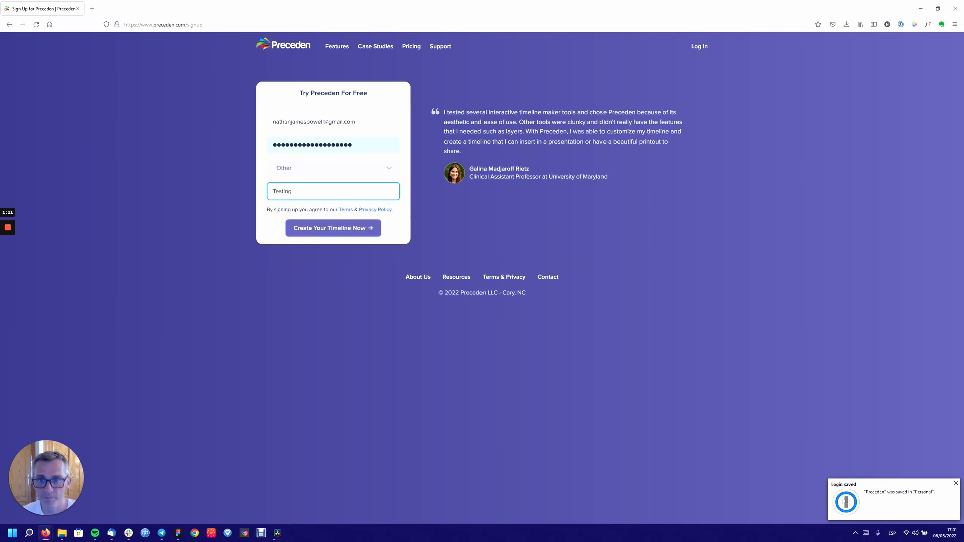
left_click(348, 232)
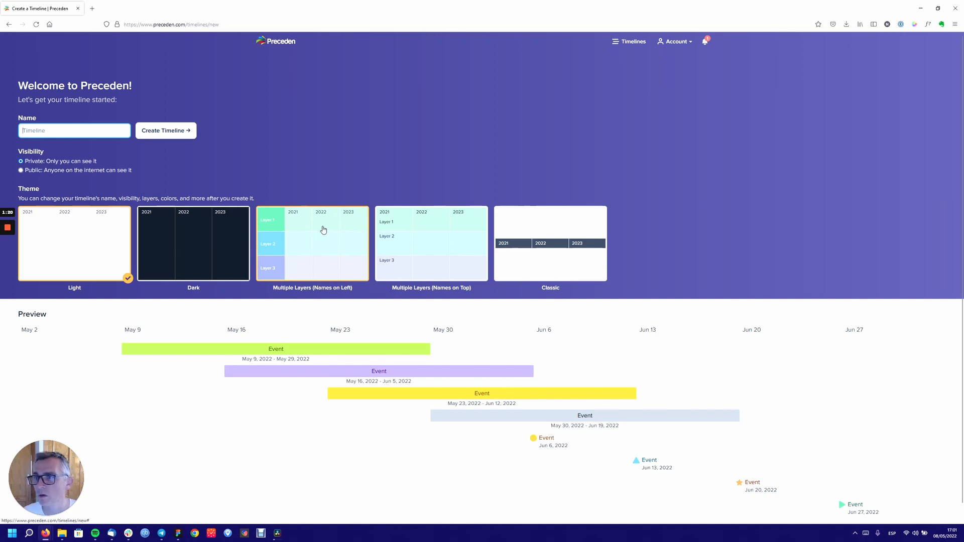
- Enter 'FFM' as the timeline name and pick the Dark theme card
left_click(113, 134)
type("FFM")
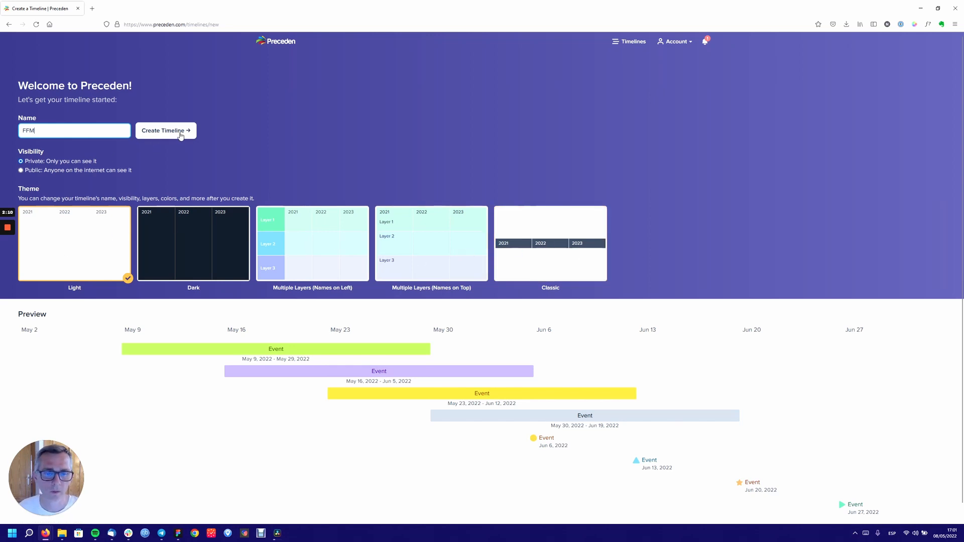
left_click(176, 237)
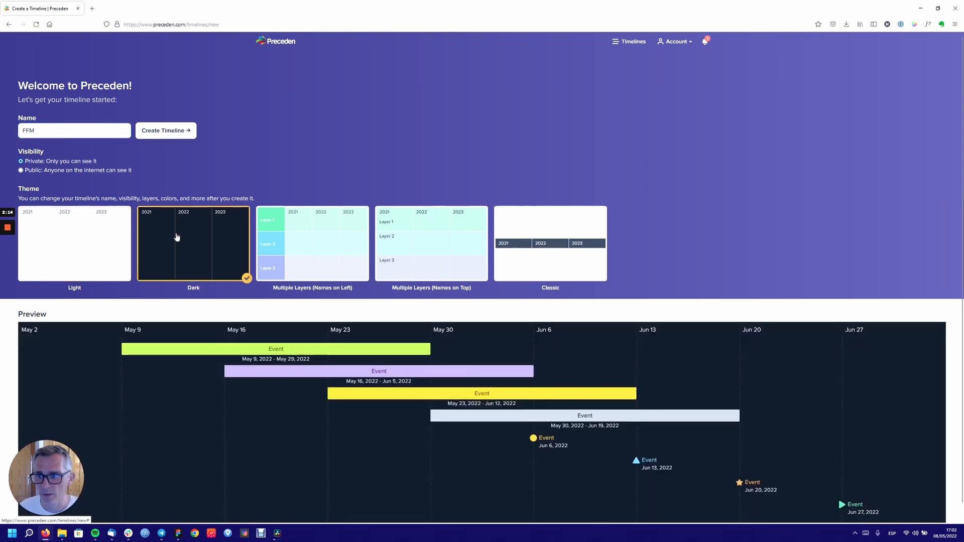
- Compare the Layers, Classic and Dark themes, keep Light, and create the FFM timeline
left_click(313, 247)
left_click(453, 245)
left_click(533, 242)
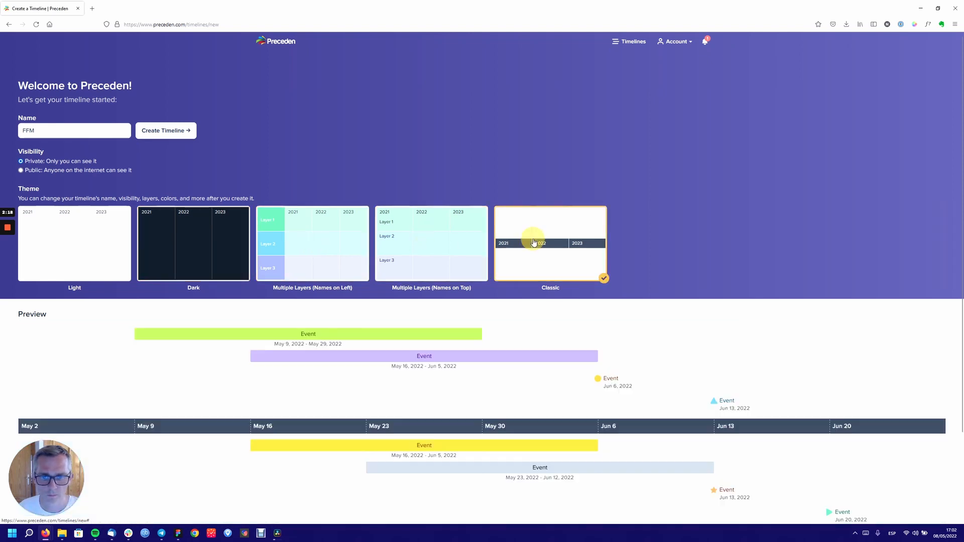
left_click(231, 241)
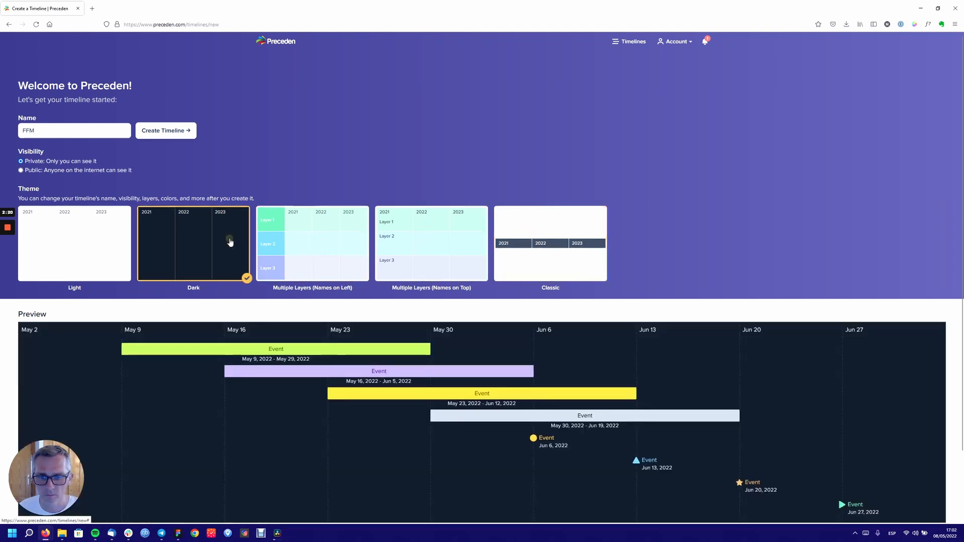
left_click(117, 248)
left_click(533, 244)
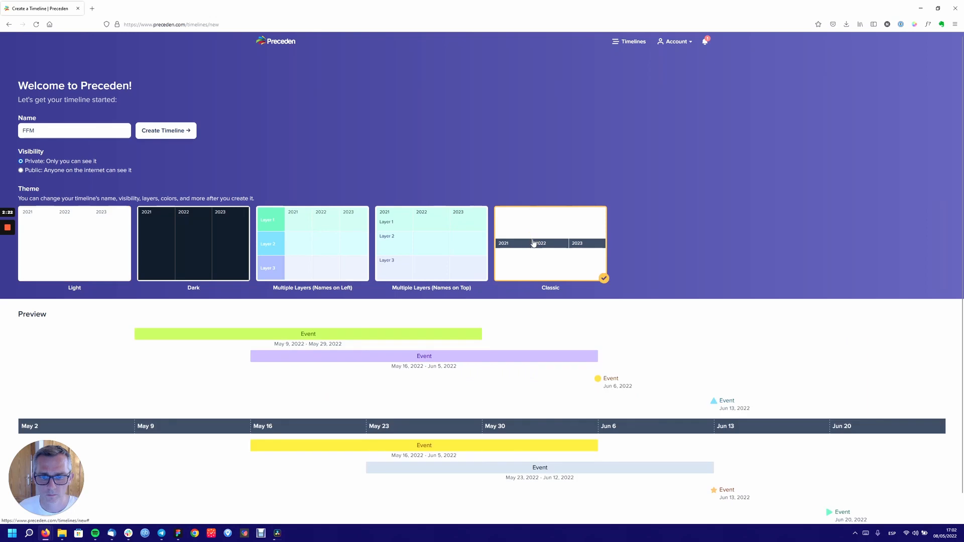
left_click(118, 239)
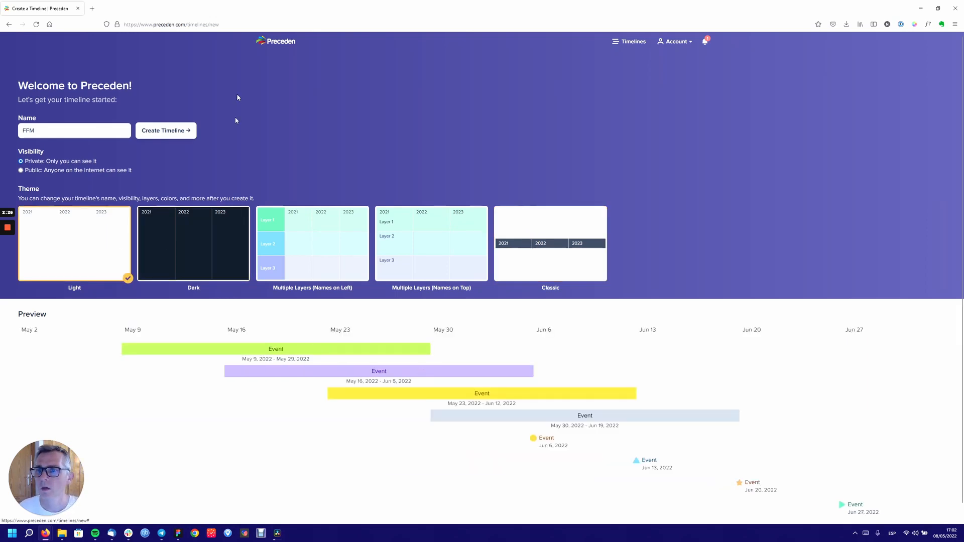
left_click(173, 132)
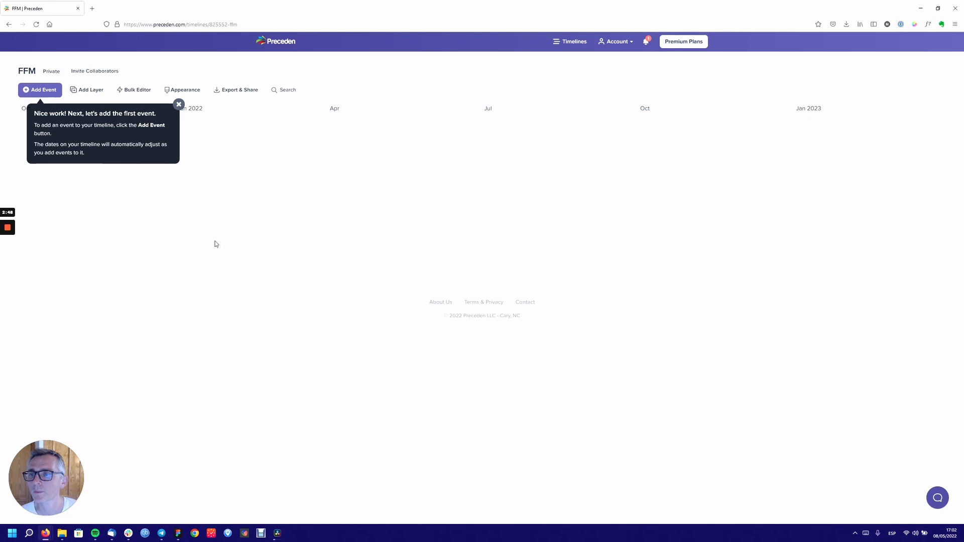
- Dismiss the first-event tip and start a new event named 'First event'
left_click(179, 105)
left_click(42, 91)
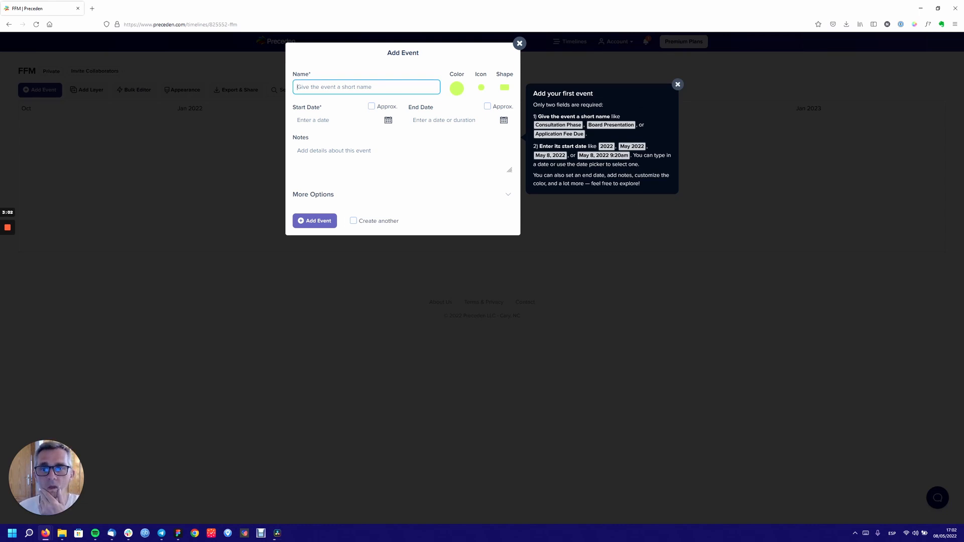
type("F")
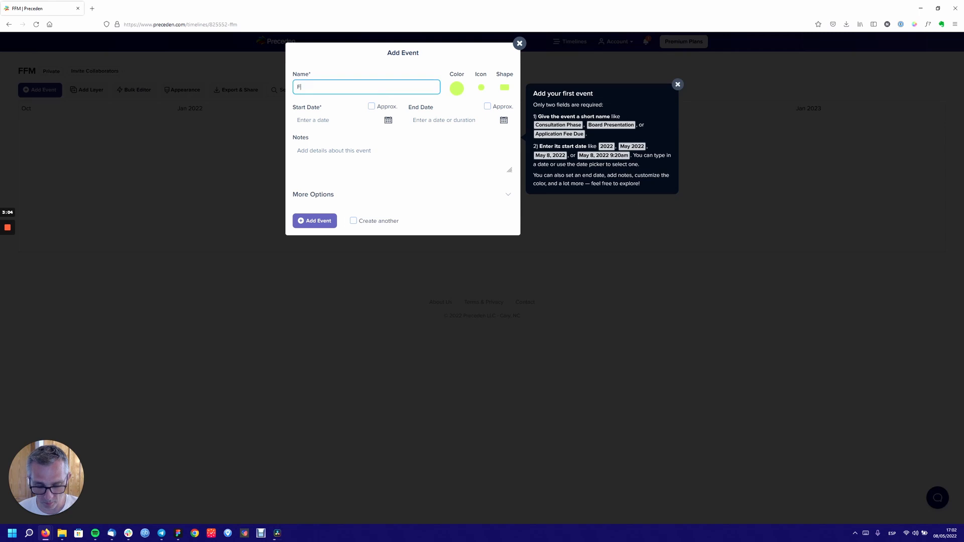
type("irst event")
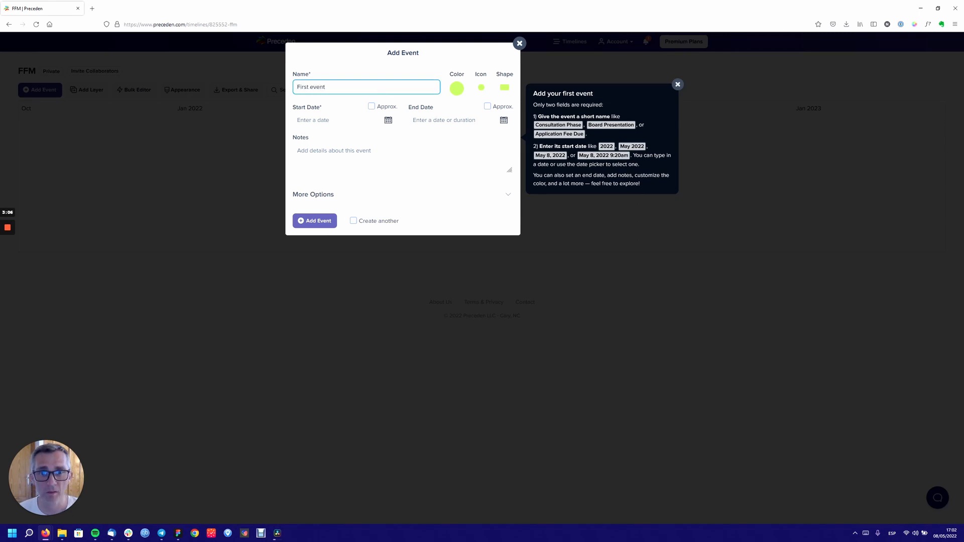
- Give it dates May 8 to May 9, 2022 and the note 'This is a note'
left_click(382, 121)
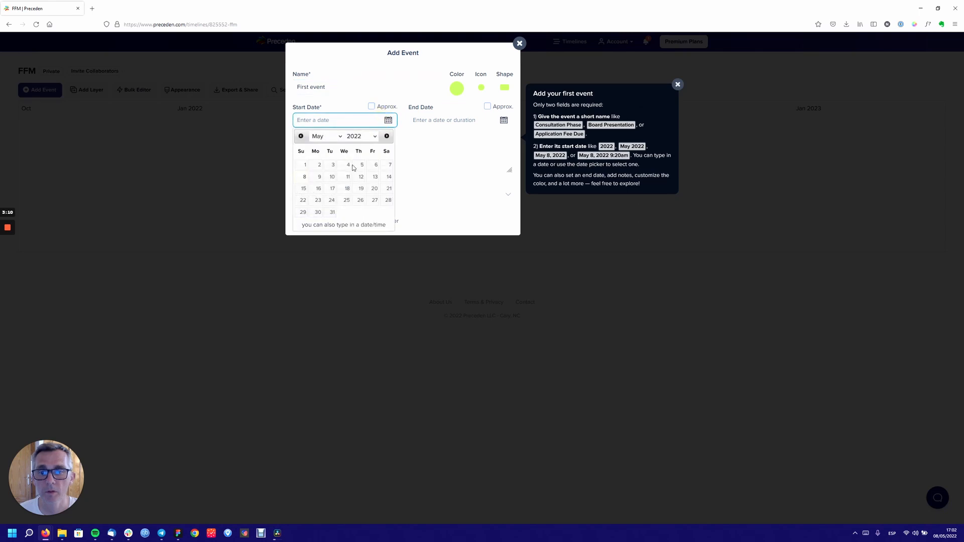
left_click(305, 180)
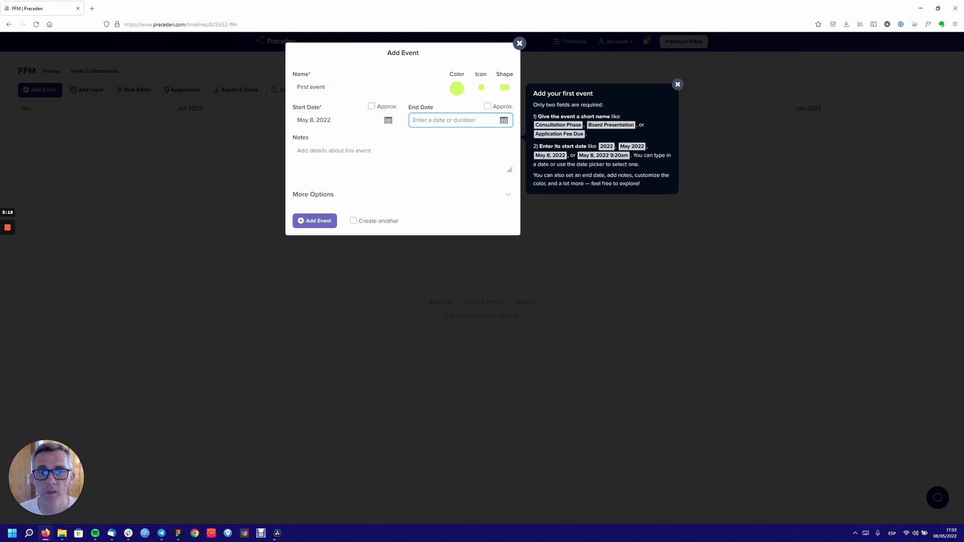
left_click(502, 123)
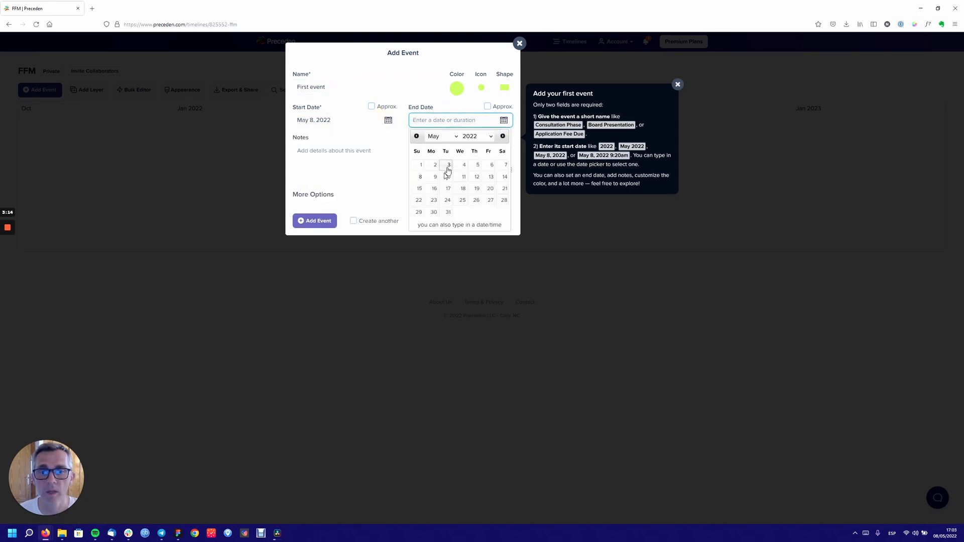
left_click(431, 182)
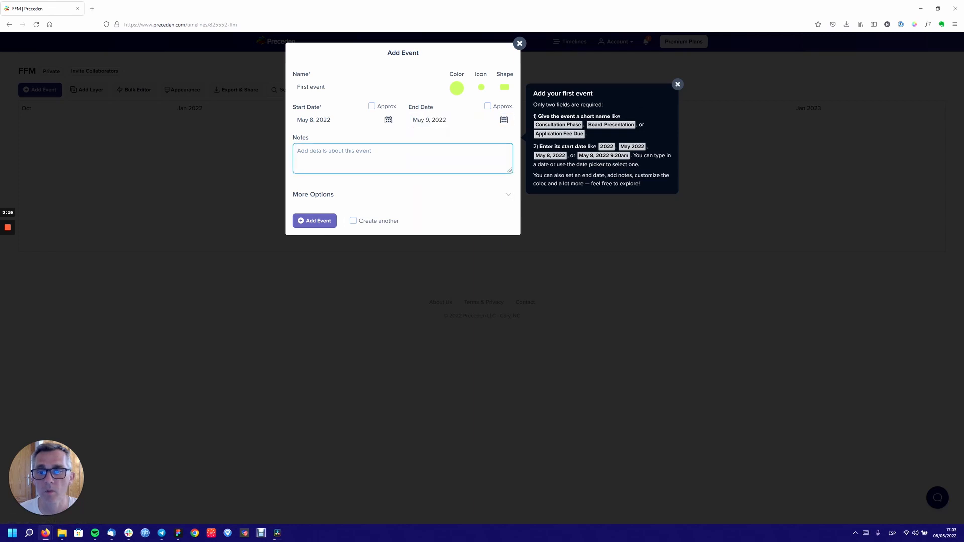
type("This is ")
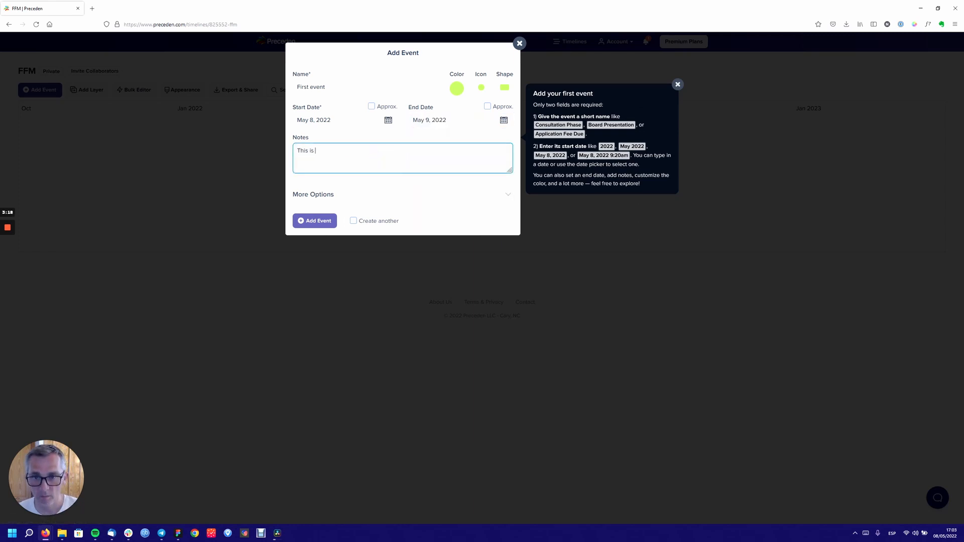
type("a bnote")
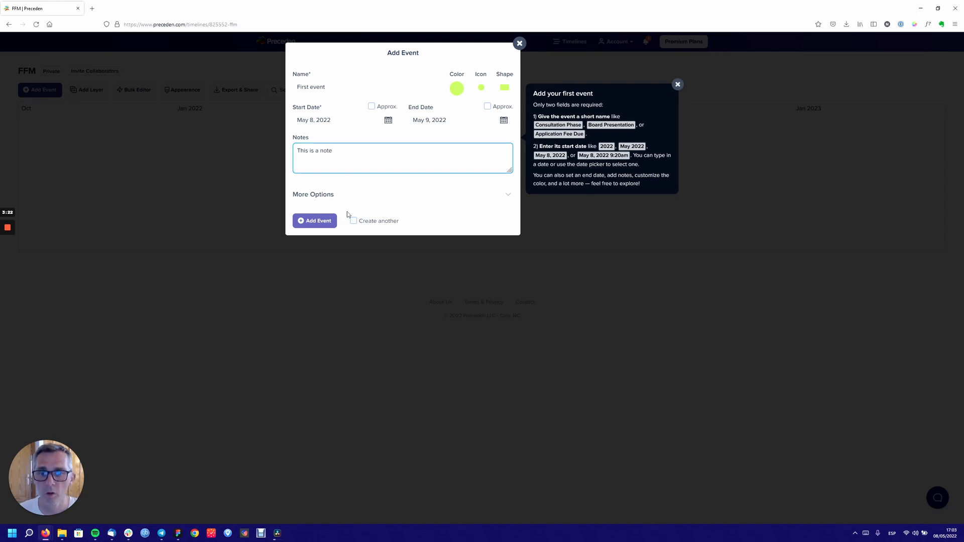
left_click(370, 195)
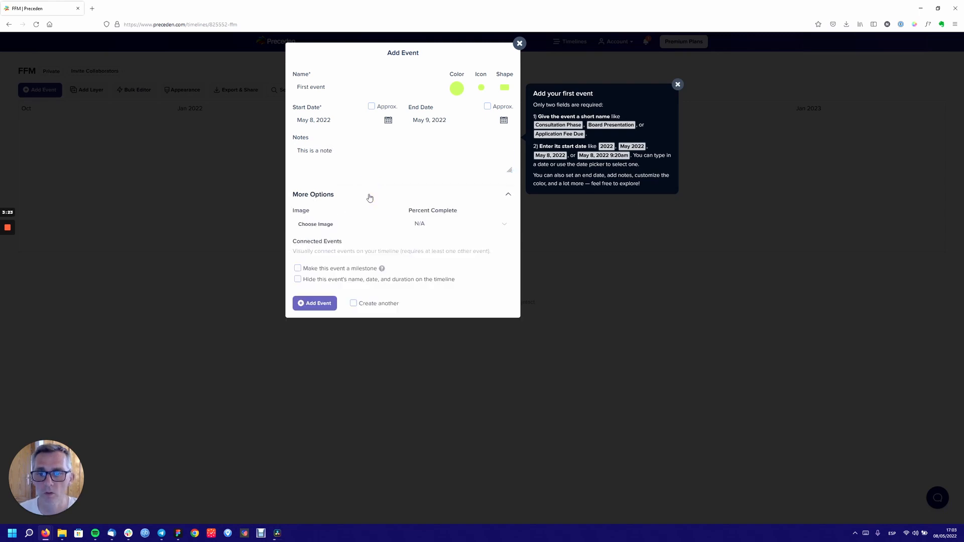
- Set First event to 10% complete and add it to the timeline
left_click(436, 223)
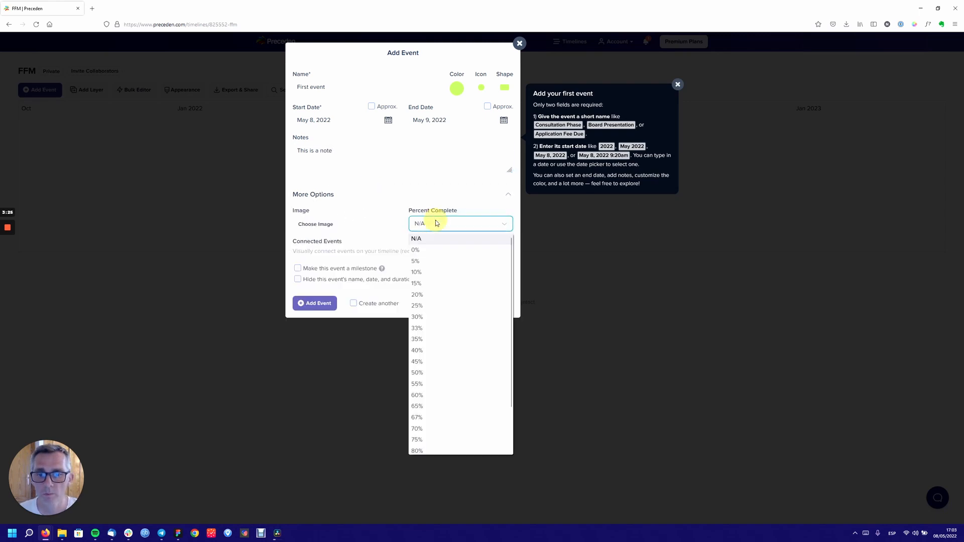
left_click(436, 271)
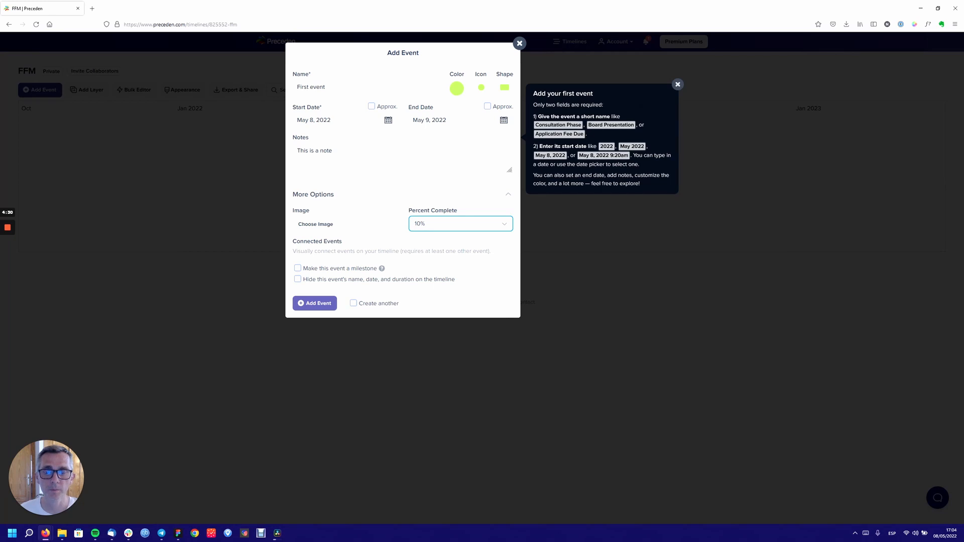
left_click(352, 87)
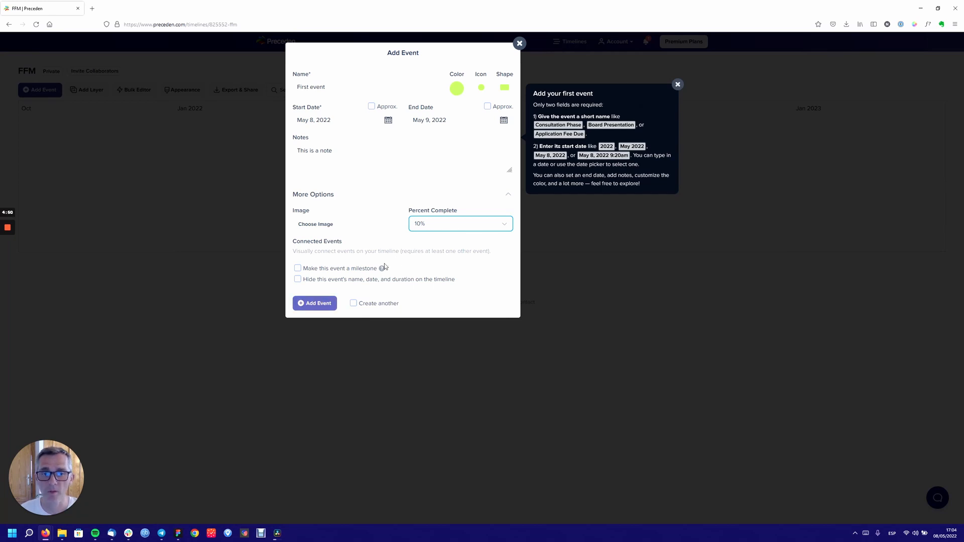
left_click(317, 307)
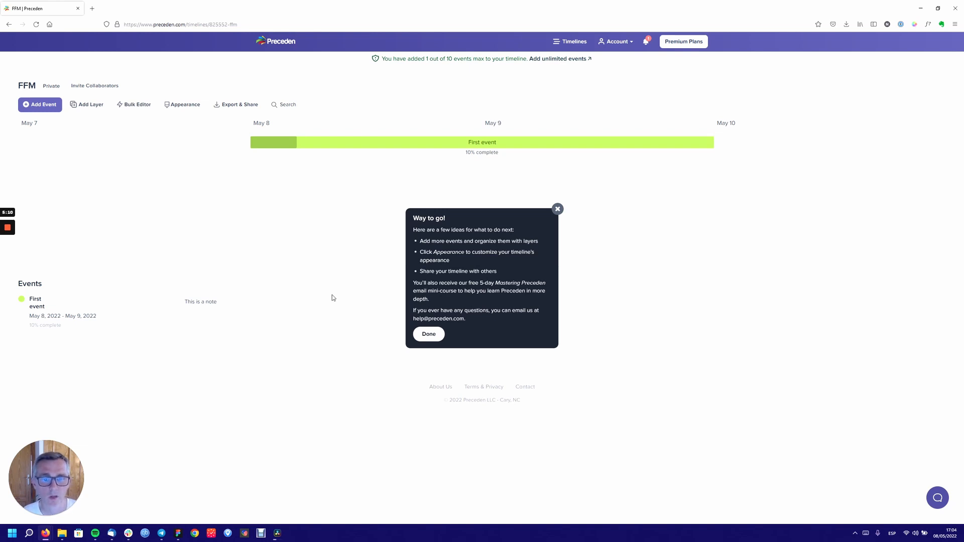
- Dismiss the 'Way to go!' congratulations popup
left_click(425, 335)
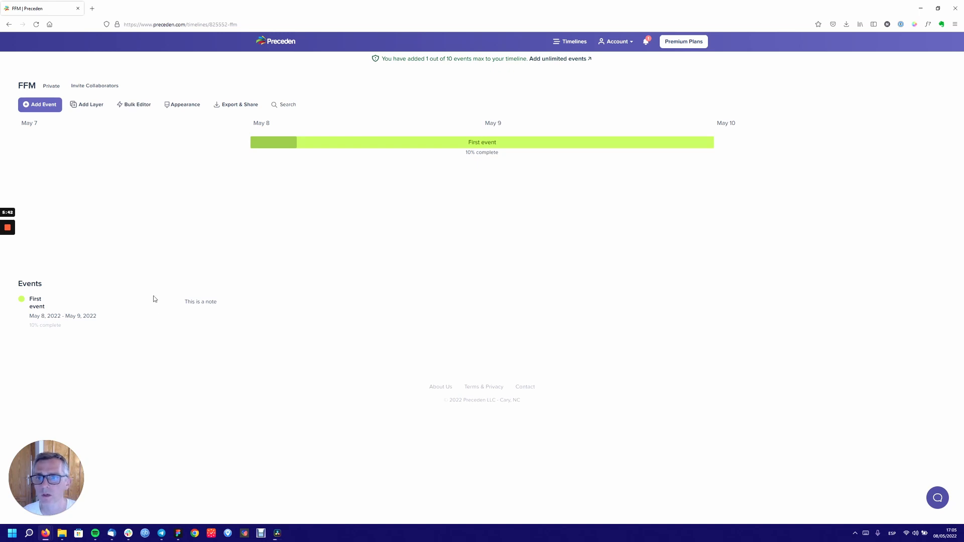
- Start a new blue event named 'Second Event'
left_click(41, 105)
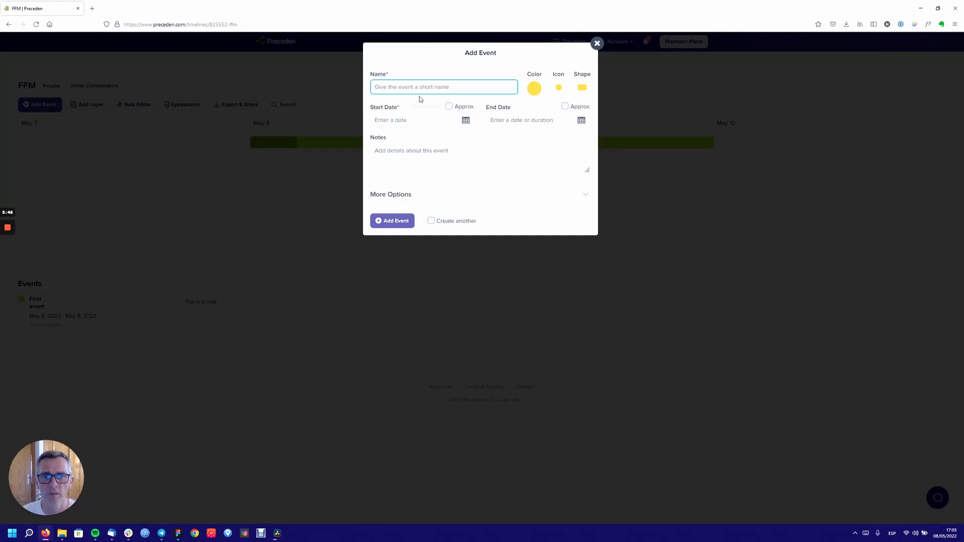
type("Second")
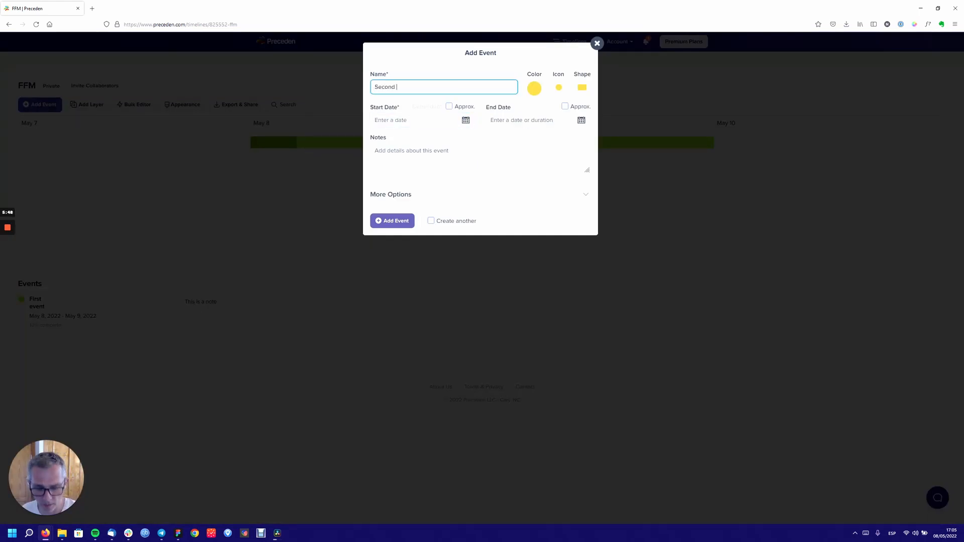
type(" Event")
left_click(534, 89)
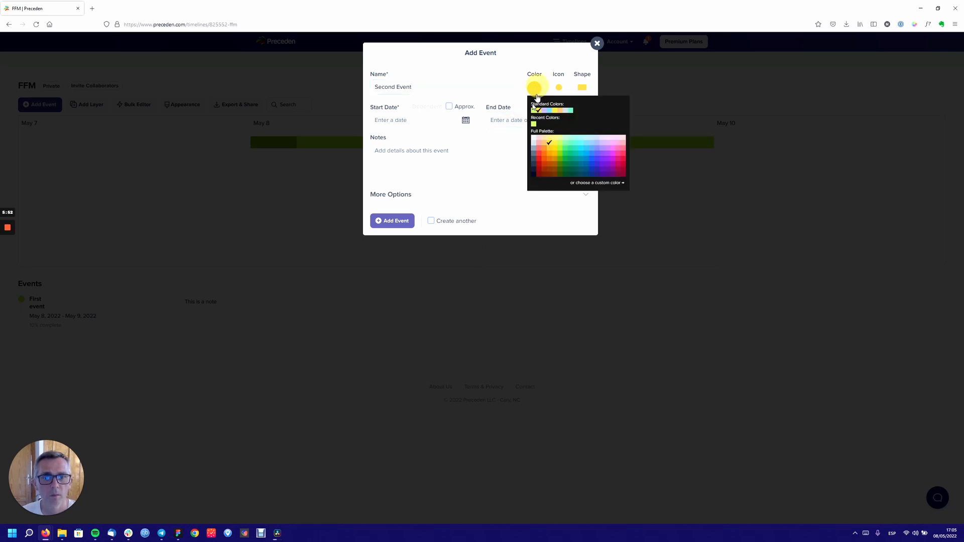
left_click(586, 160)
- Date it May 8–10, 2022 with note 'Desc', and save with Create another ticked
left_click(465, 120)
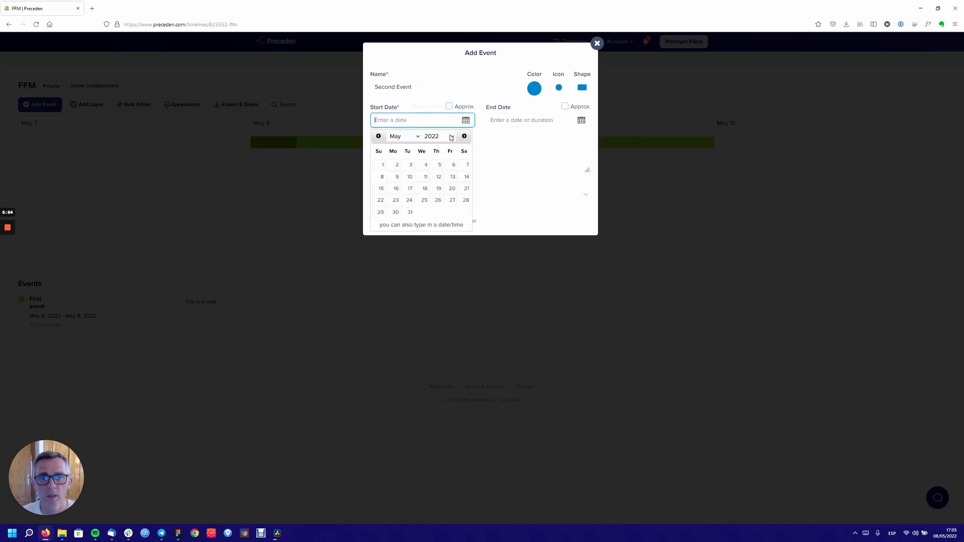
left_click(382, 177)
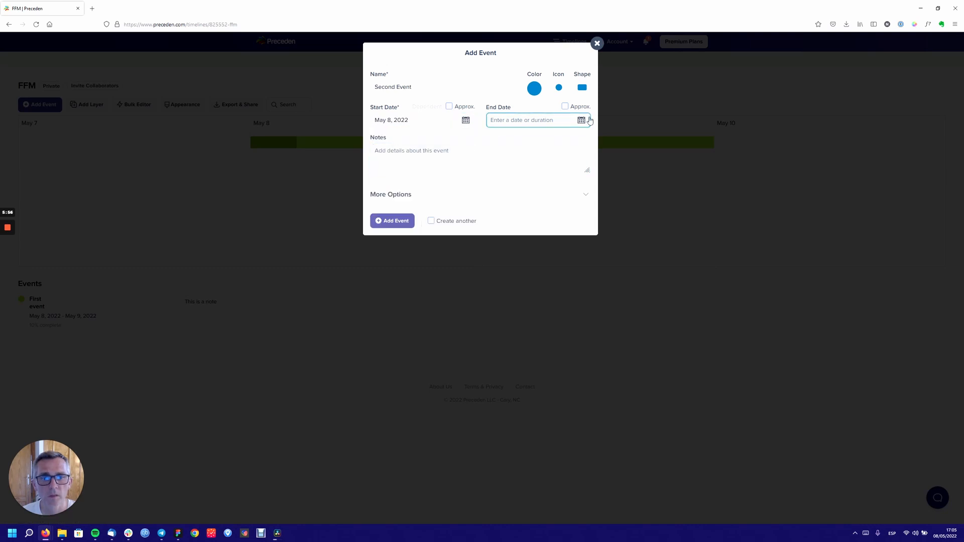
left_click(581, 120)
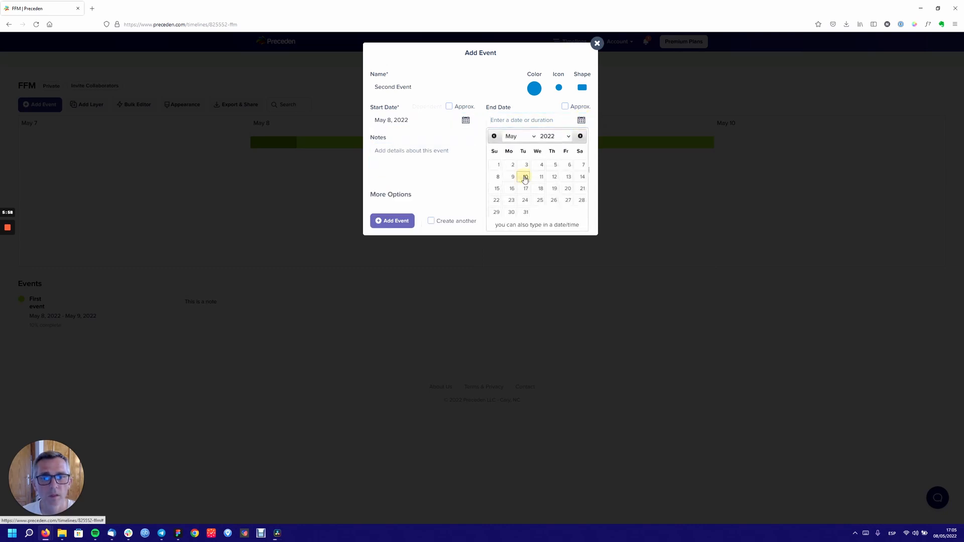
left_click(525, 178)
type("D")
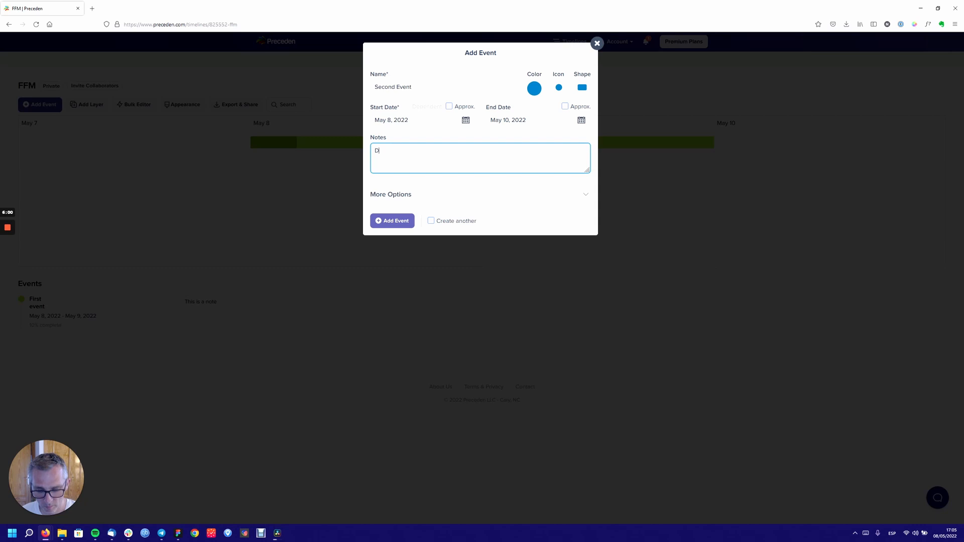
type("esc")
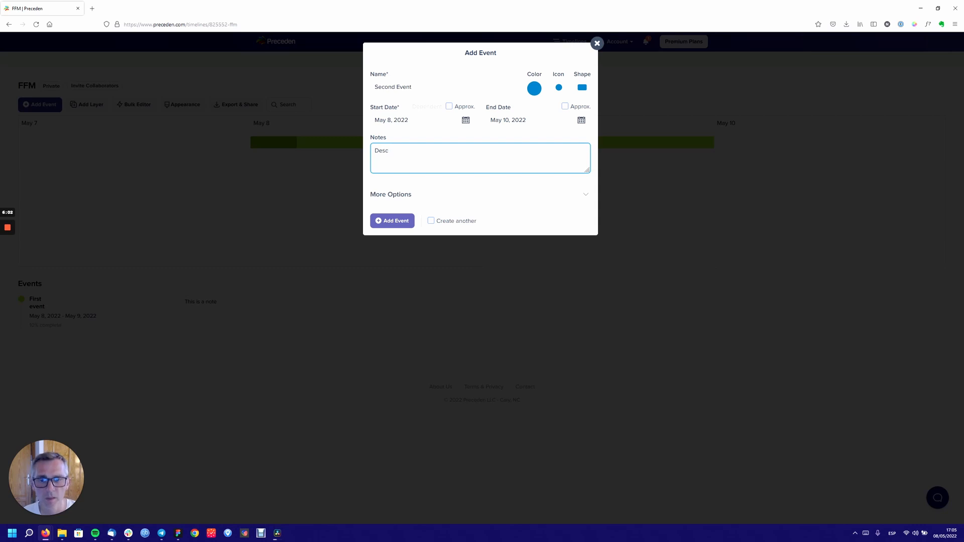
left_click(442, 221)
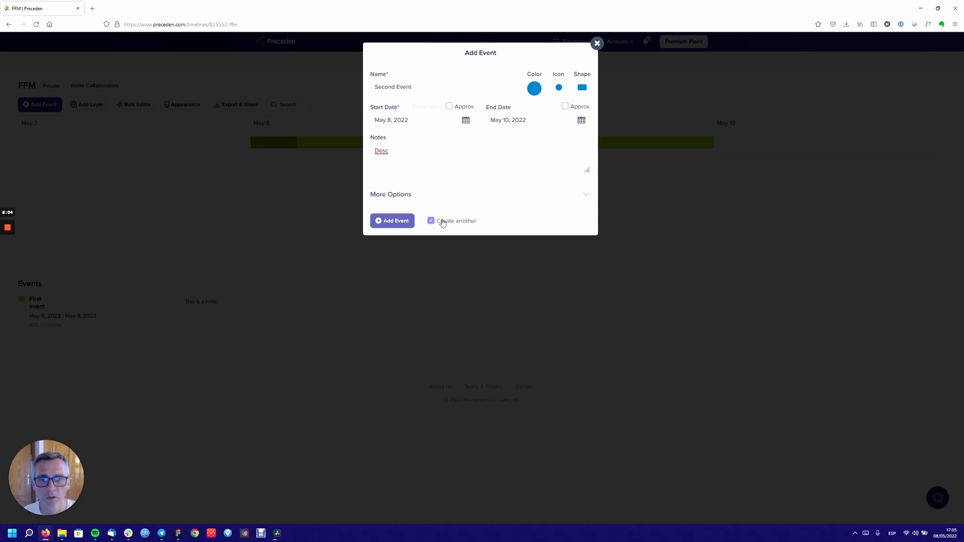
left_click(403, 221)
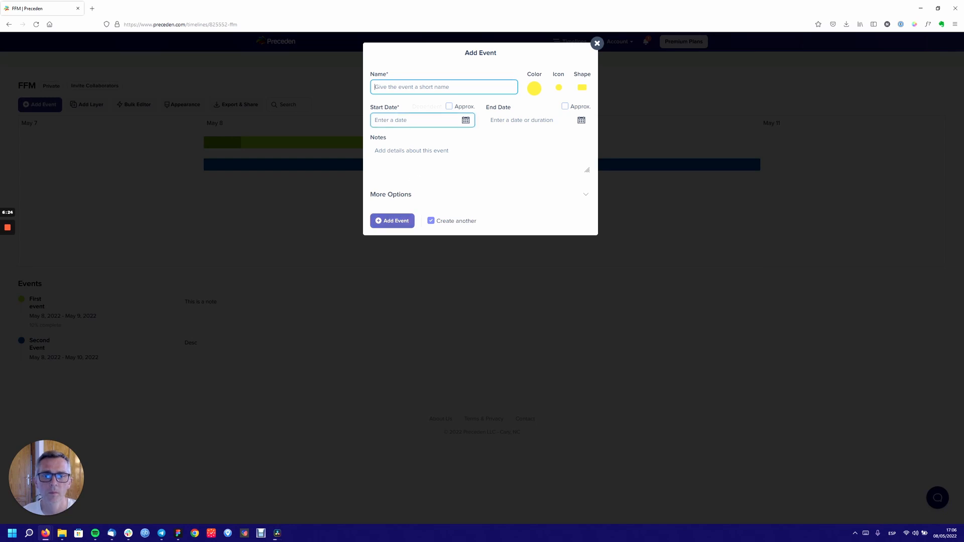
- Add the event 'Third' on May 13, 2022, untick Create another, and close the form
left_click(466, 121)
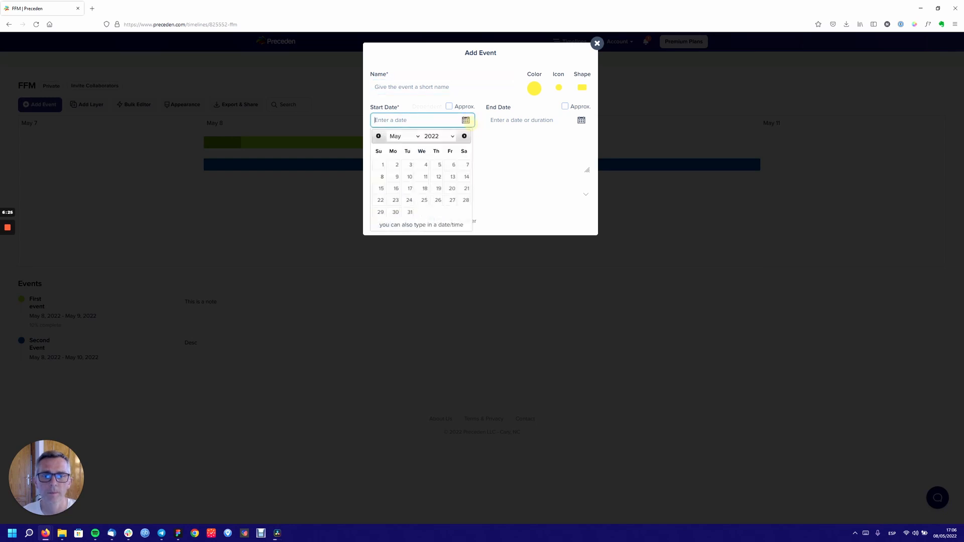
left_click(451, 177)
left_click(439, 83)
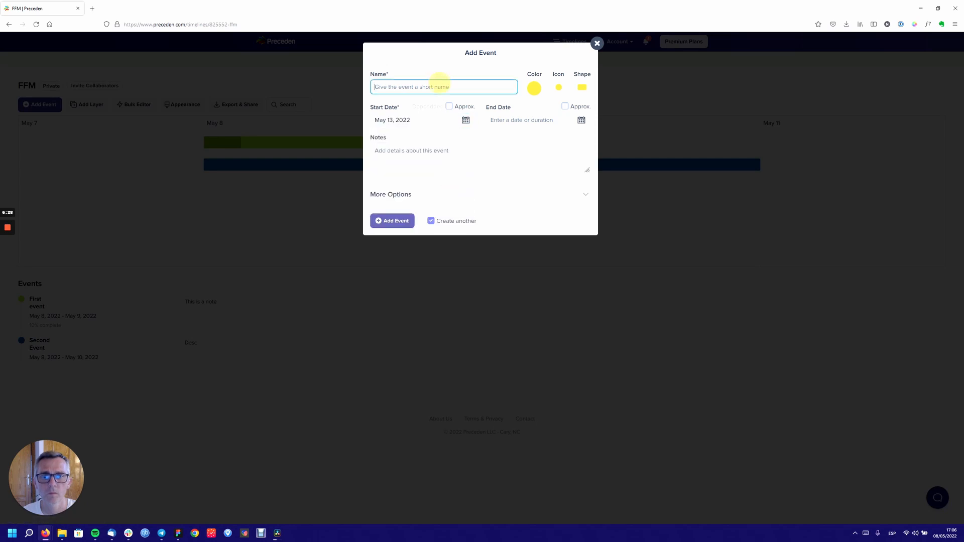
type("Thur")
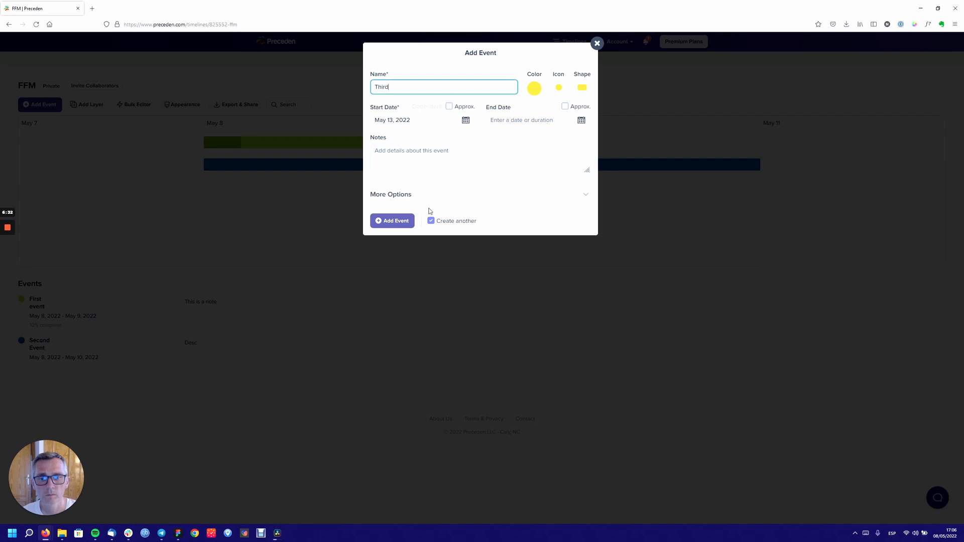
left_click(404, 223)
left_click(431, 221)
left_click(598, 43)
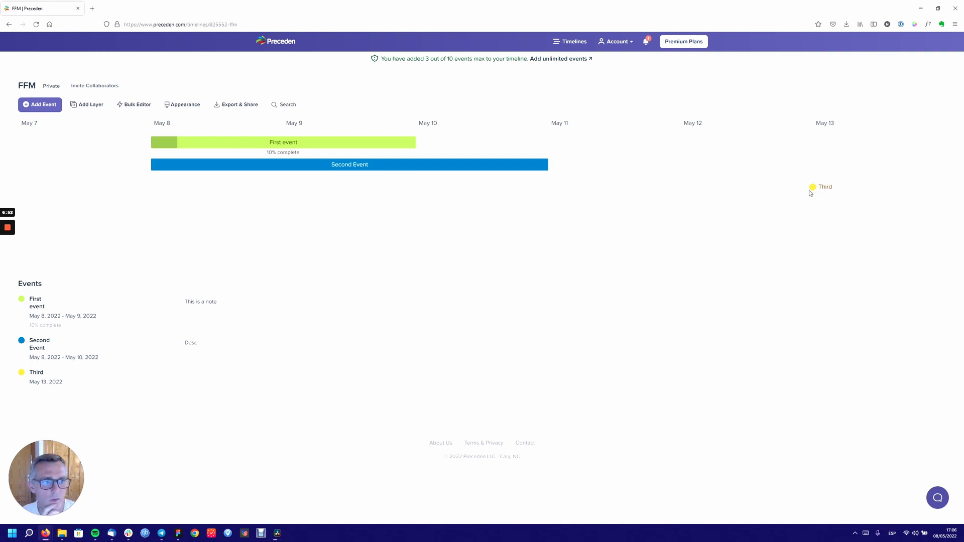
mouse_move(814, 189)
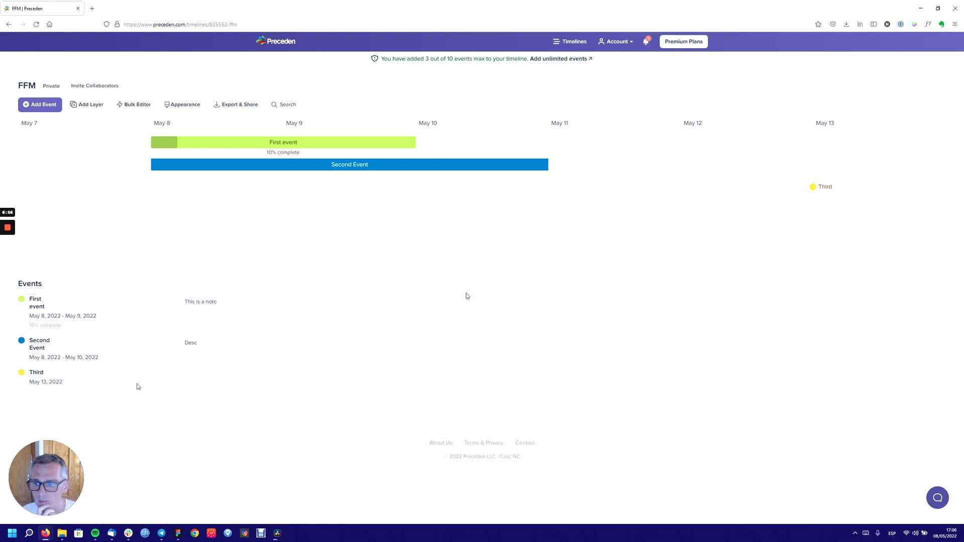
left_click(34, 373)
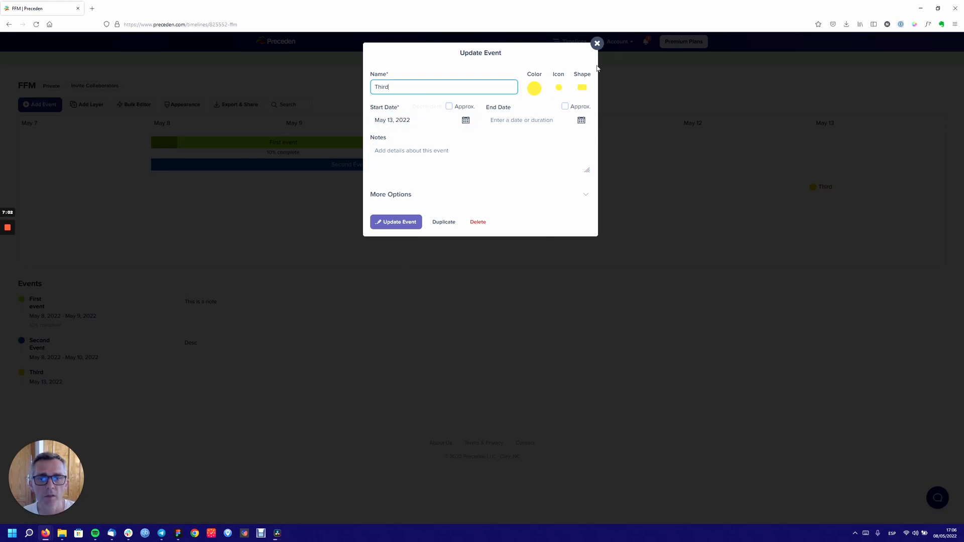
left_click(596, 44)
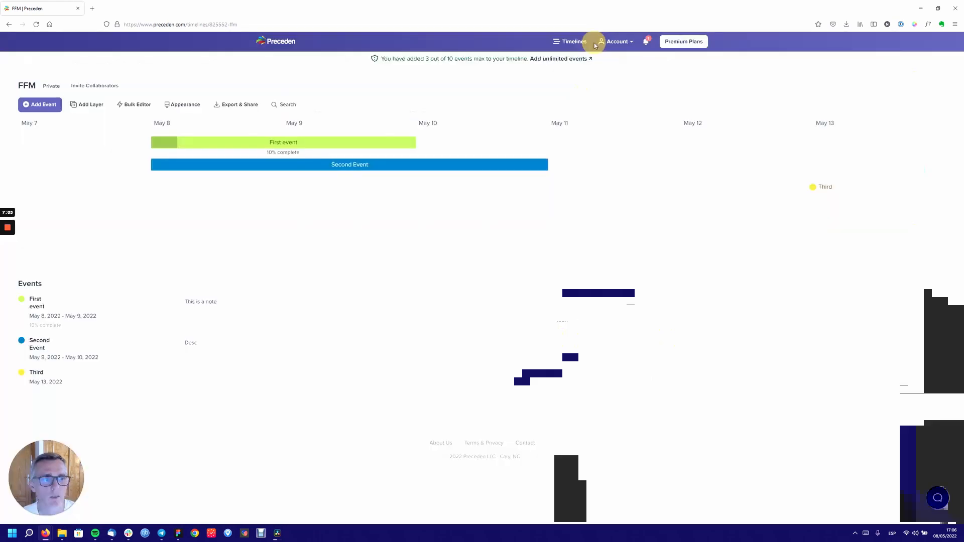
left_click(816, 190)
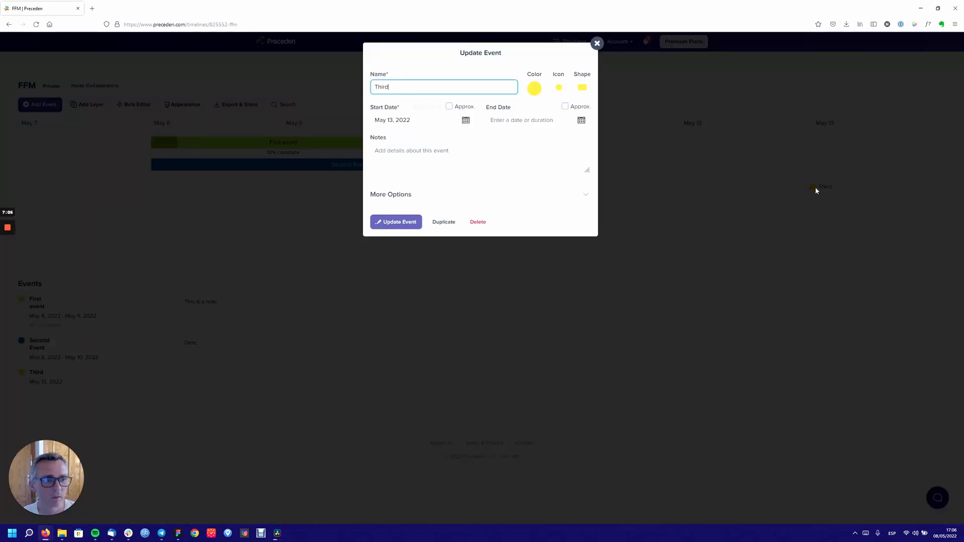
left_click(595, 46)
mouse_move(239, 165)
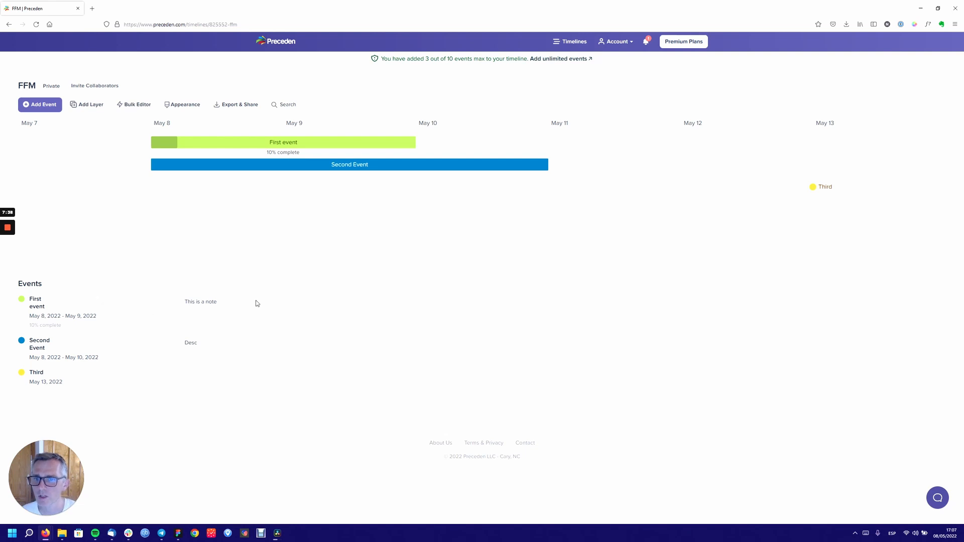
triple_click(200, 301)
mouse_move(356, 167)
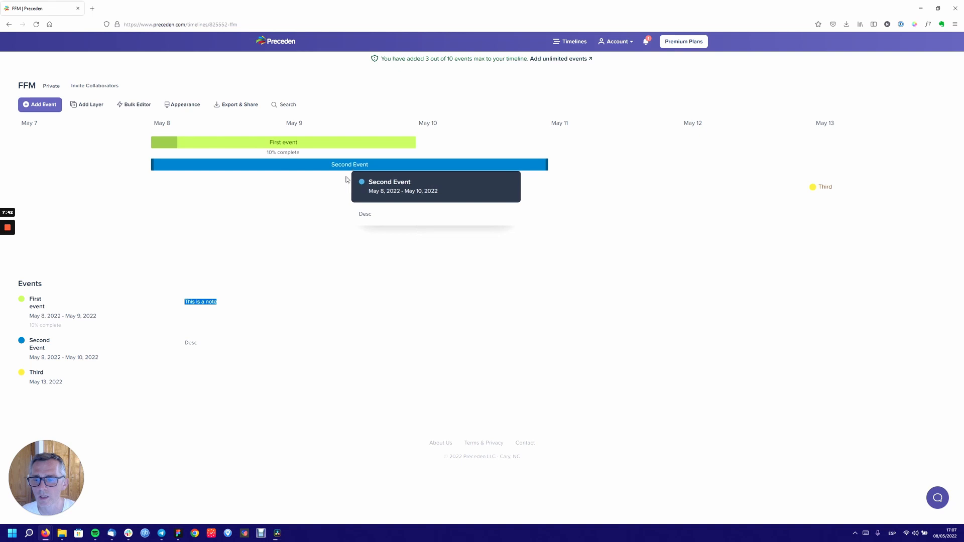
left_click(252, 364)
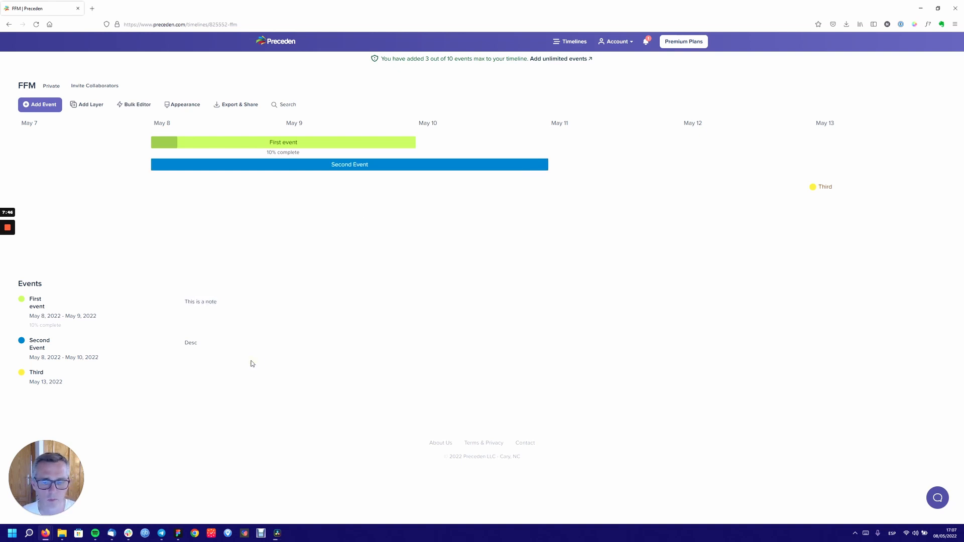
- Add a visible layer named 'First Layer' to FFM, leaving Hide unchecked
left_click(83, 106)
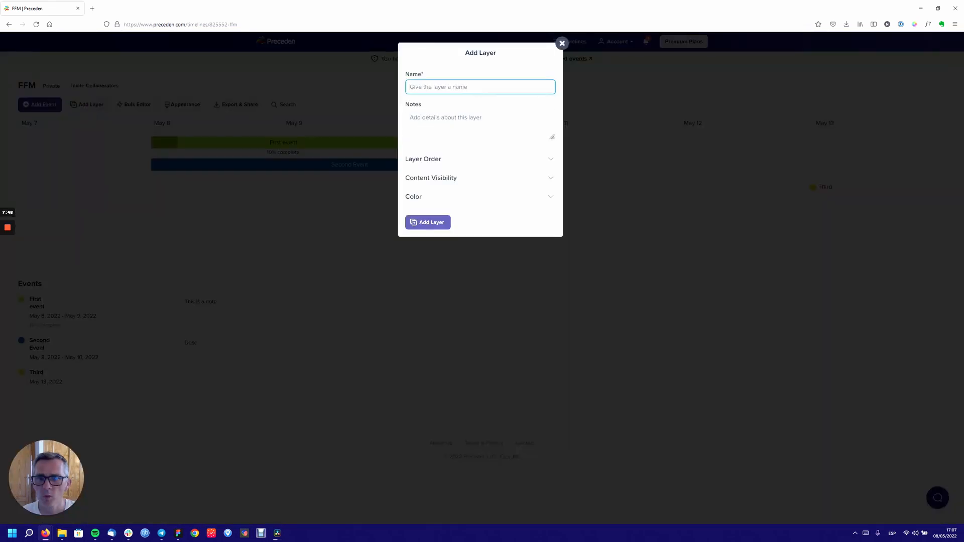
type("Ful")
type("rst Layer")
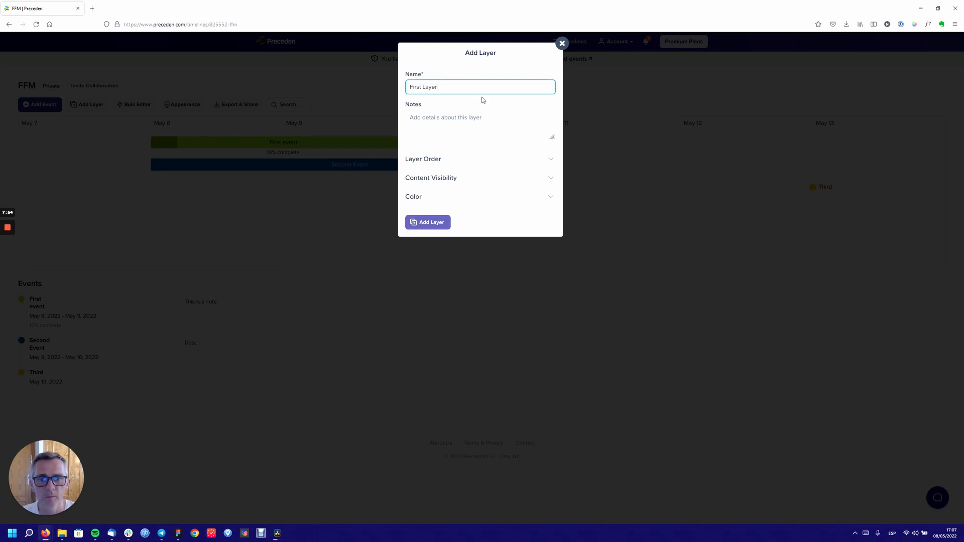
left_click(468, 159)
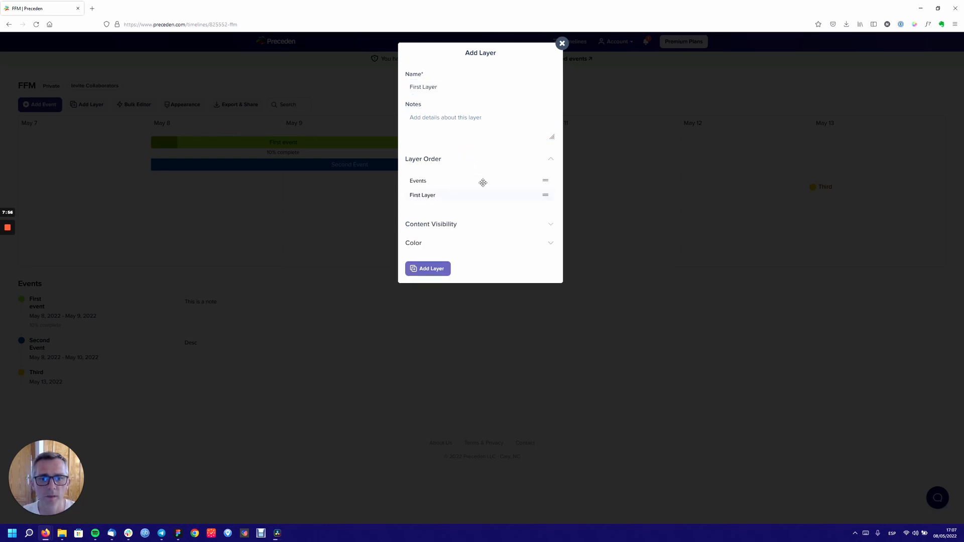
left_click(460, 231)
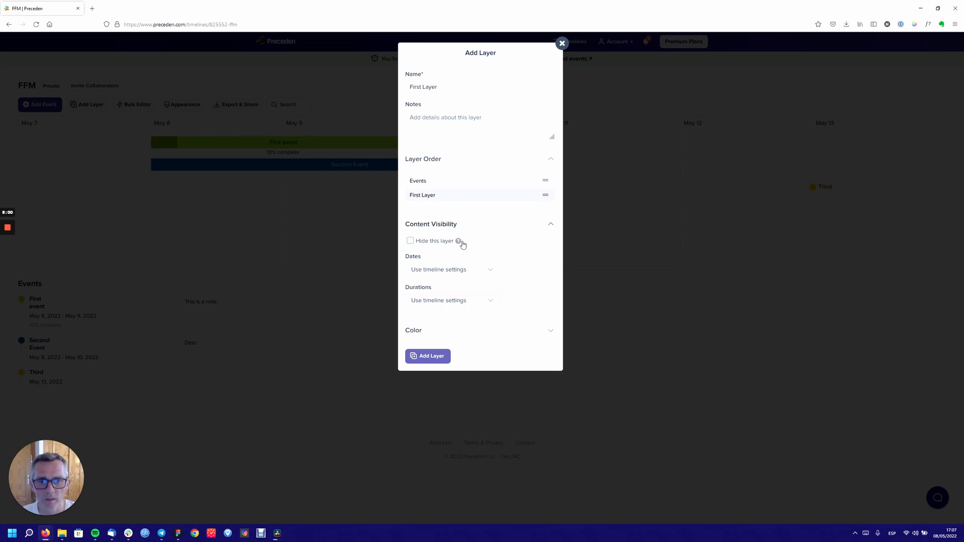
left_click(461, 245)
left_click(437, 242)
mouse_move(457, 245)
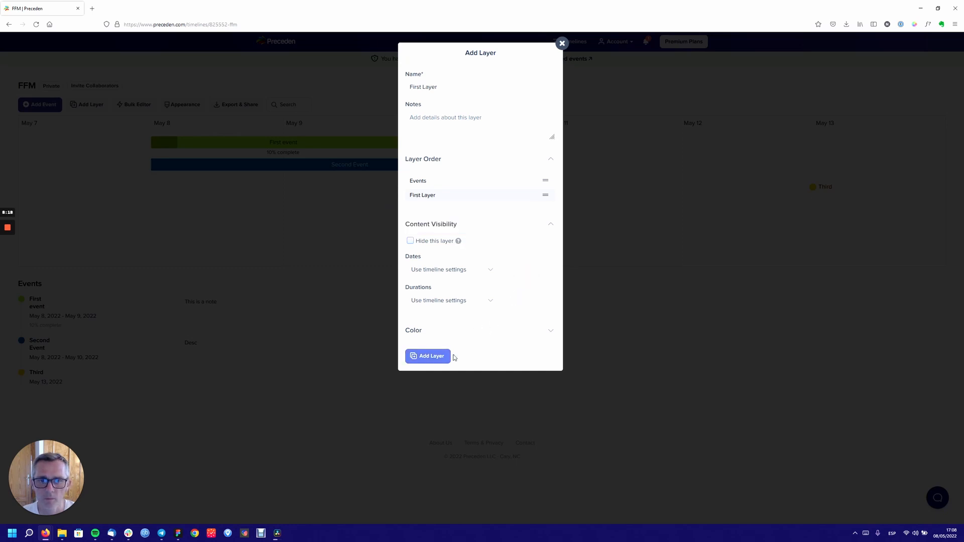
left_click(445, 356)
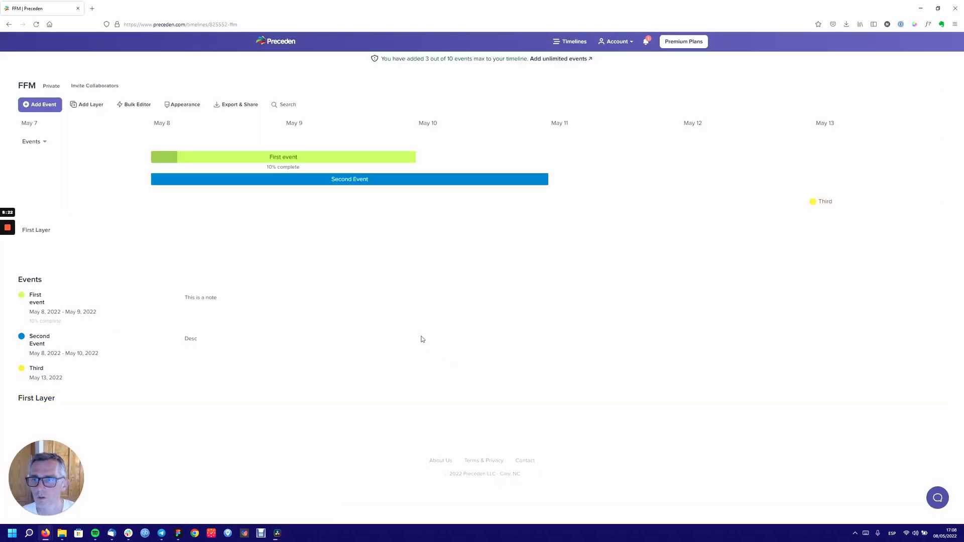
left_click(36, 401)
key("Tab")
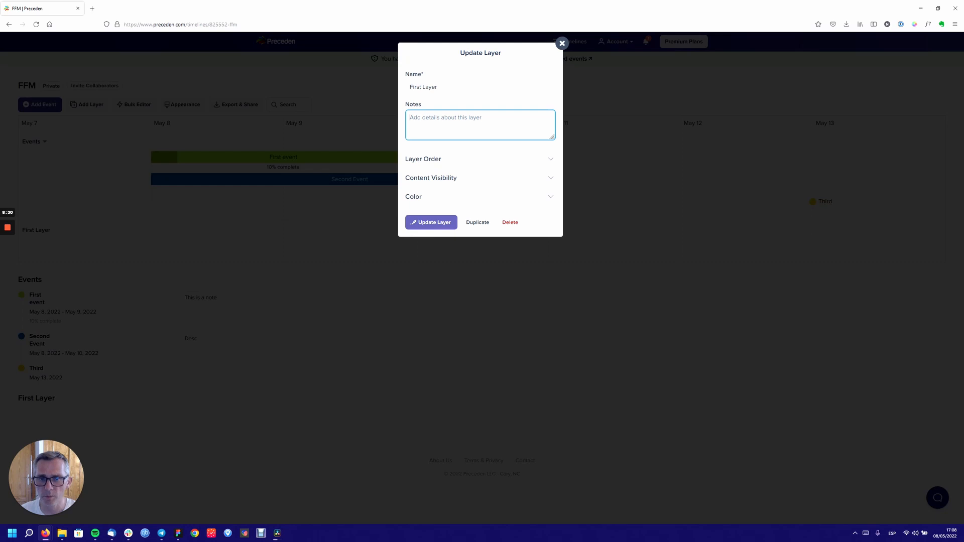
type("Her'0s")
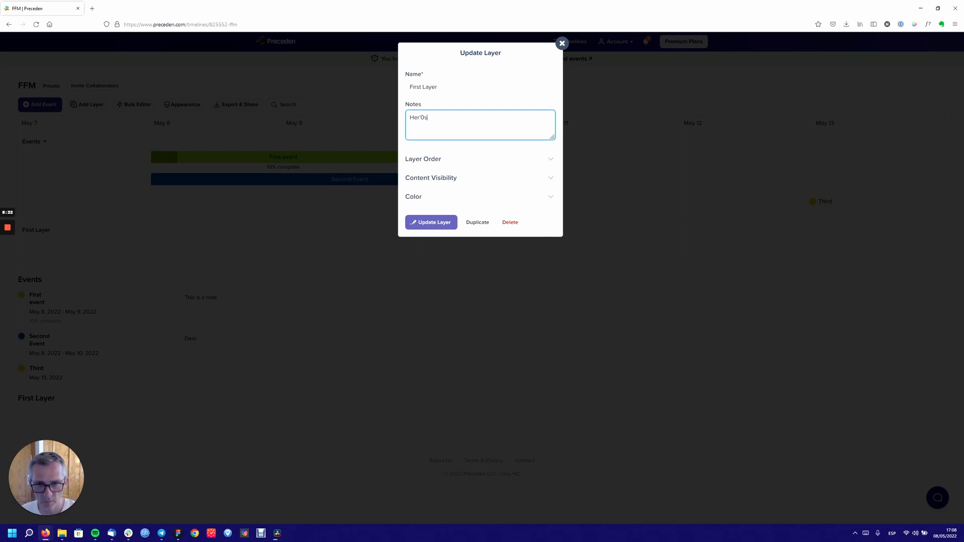
key("BackSpace")
key("BackSpace")
key("BackSpace")
type("e's my layer")
left_click(435, 224)
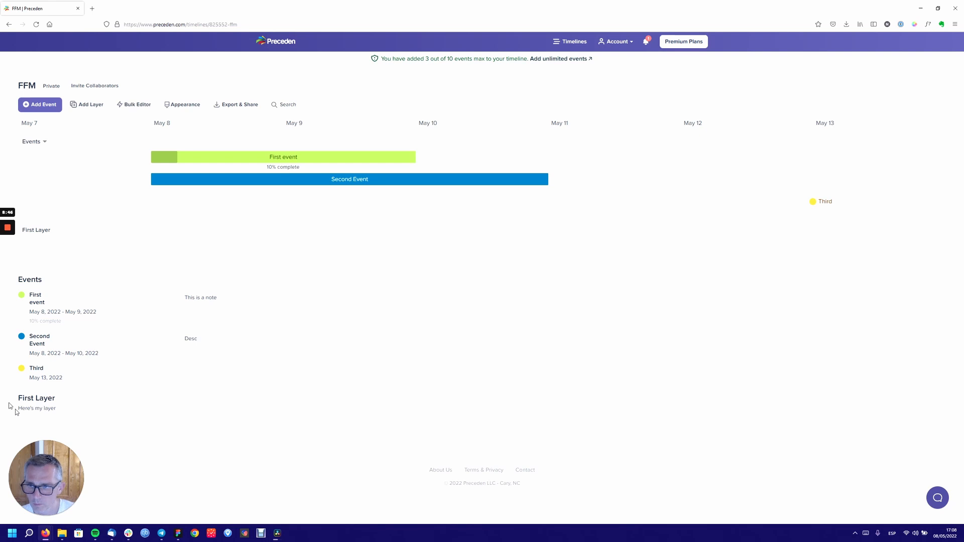
- Add an event named '4th' with a start date of May 18, 2022
left_click(48, 111)
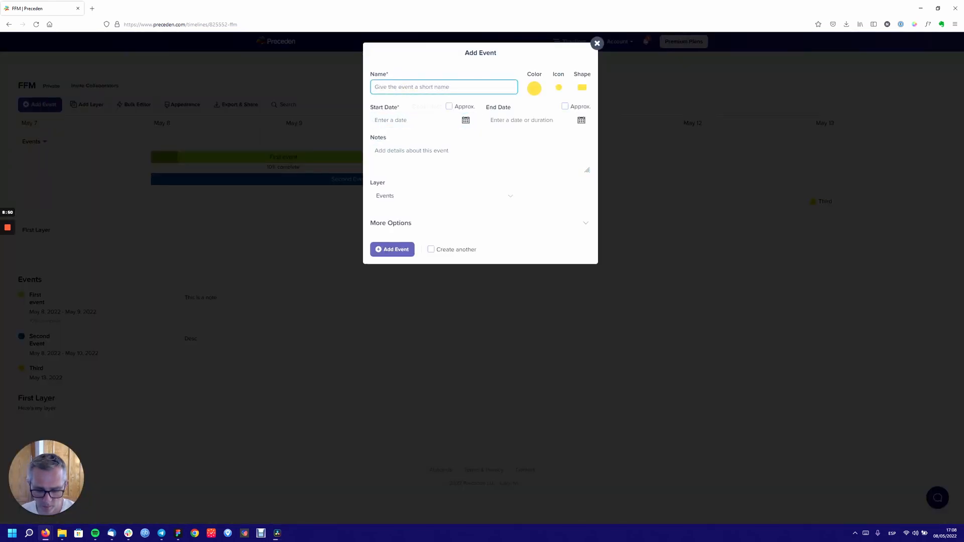
type("4th")
left_click(446, 121)
left_click(465, 121)
left_click(424, 188)
left_click(396, 250)
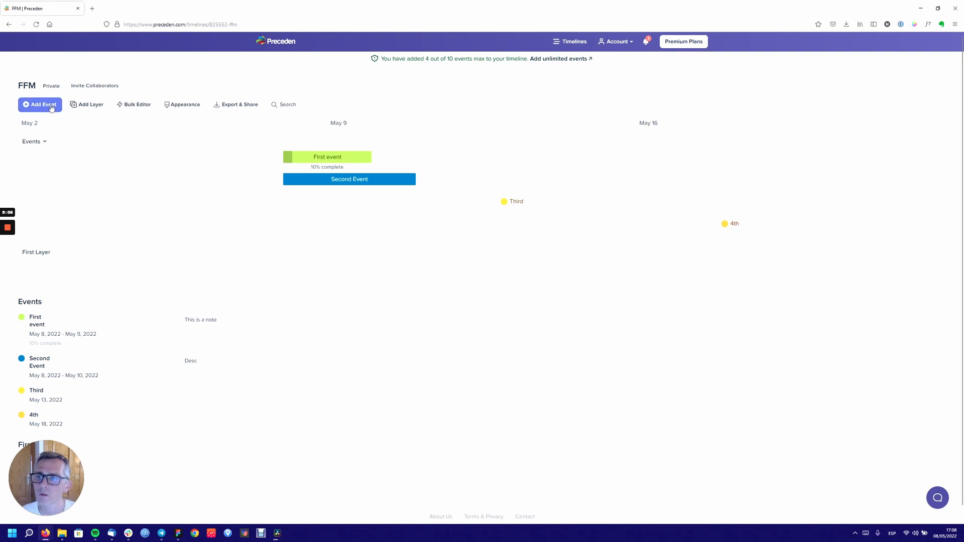
left_click(129, 108)
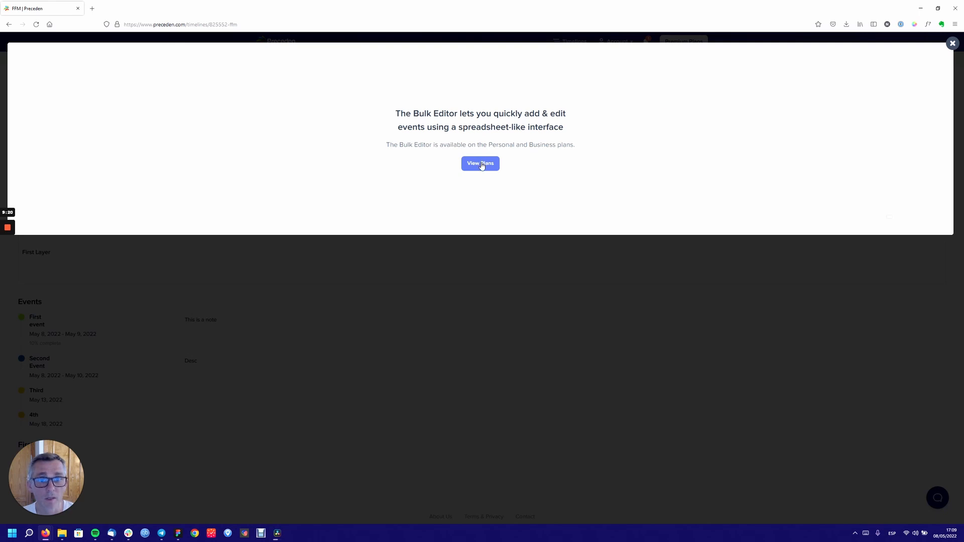
left_click(481, 166)
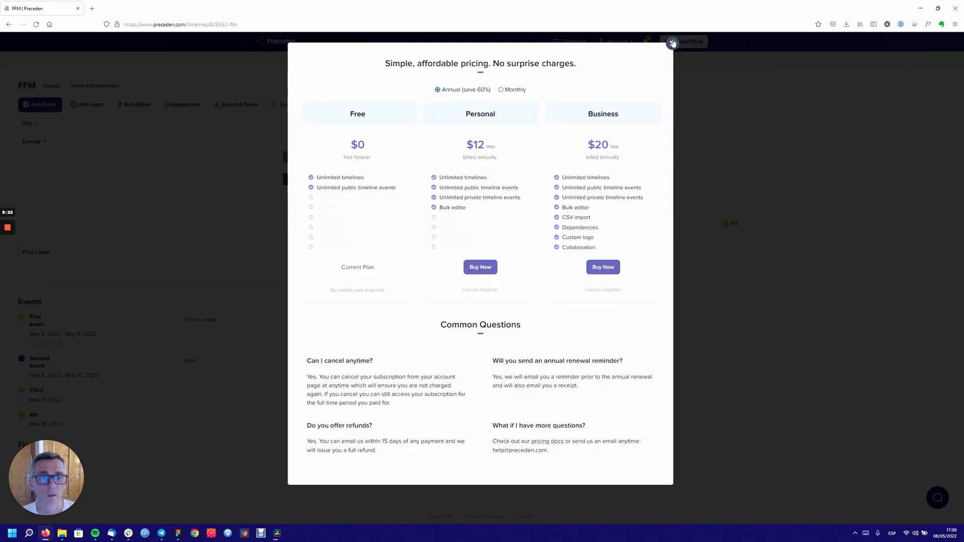
left_click(672, 43)
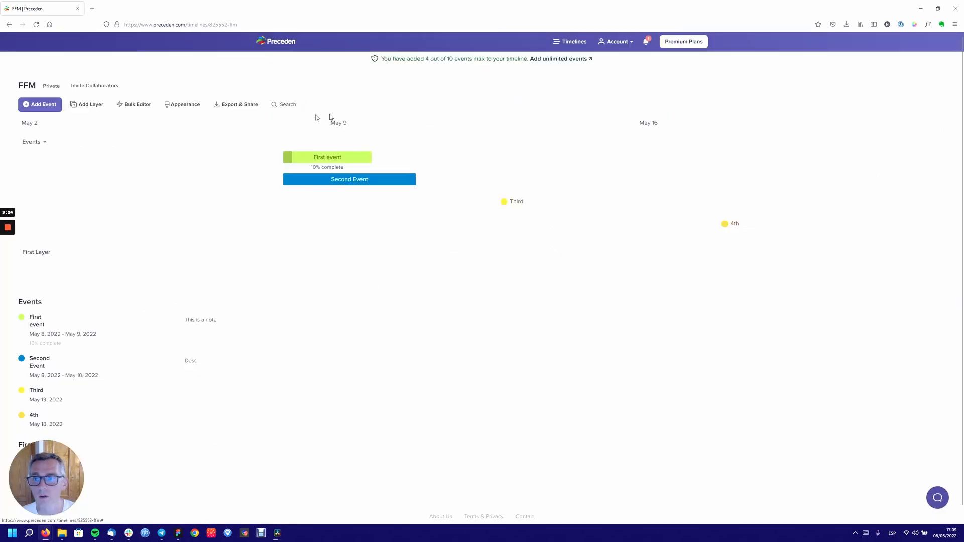
left_click(234, 107)
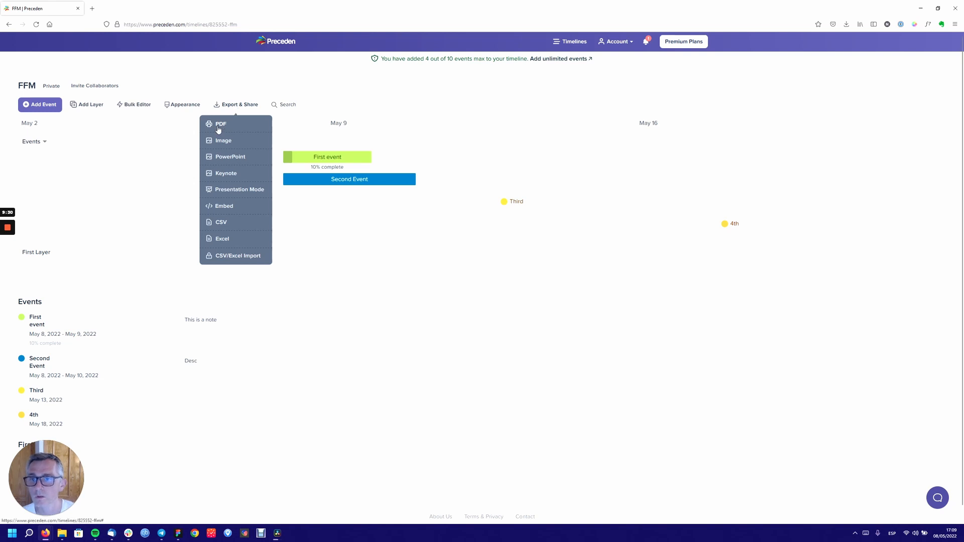
left_click(216, 124)
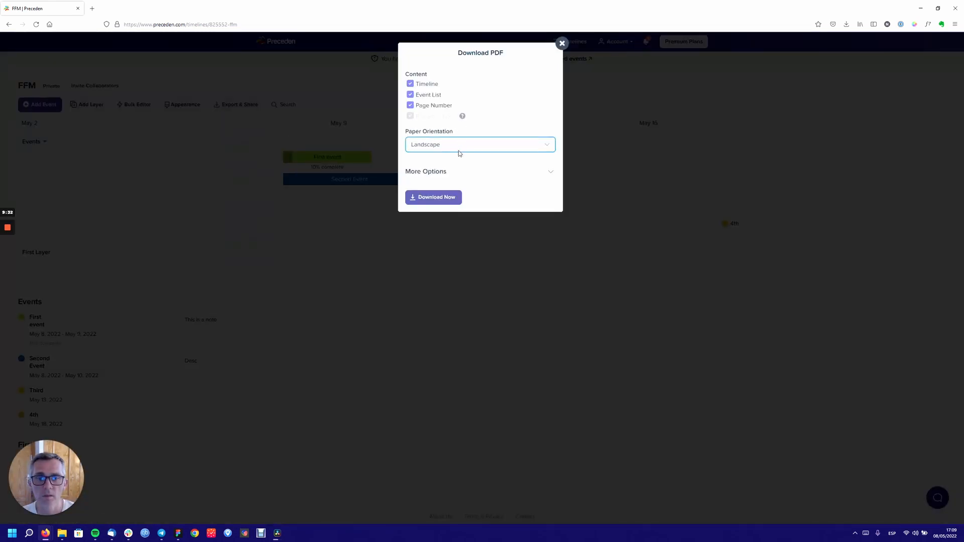
left_click(563, 43)
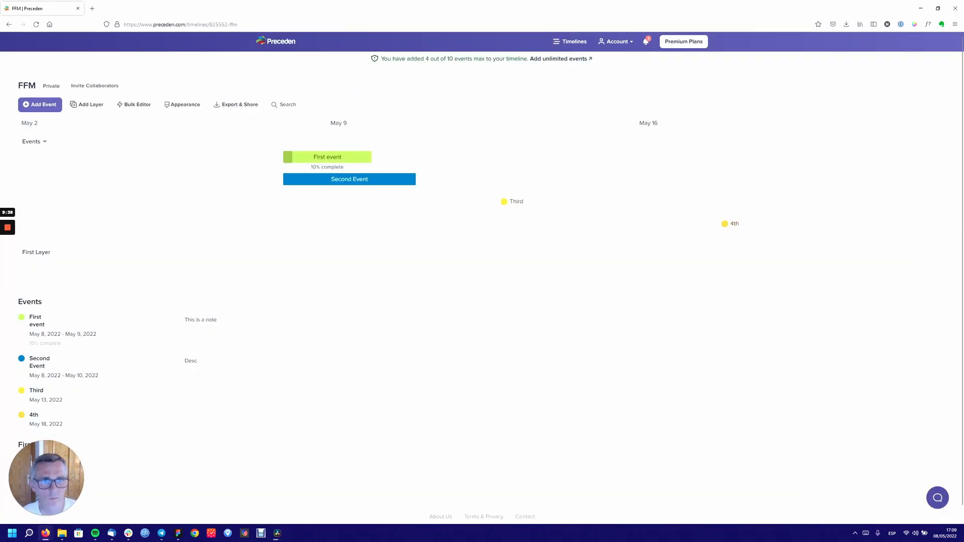
- Create a public timeline titled '2nd' with the Dark theme, then return to the timelines list
left_click(562, 45)
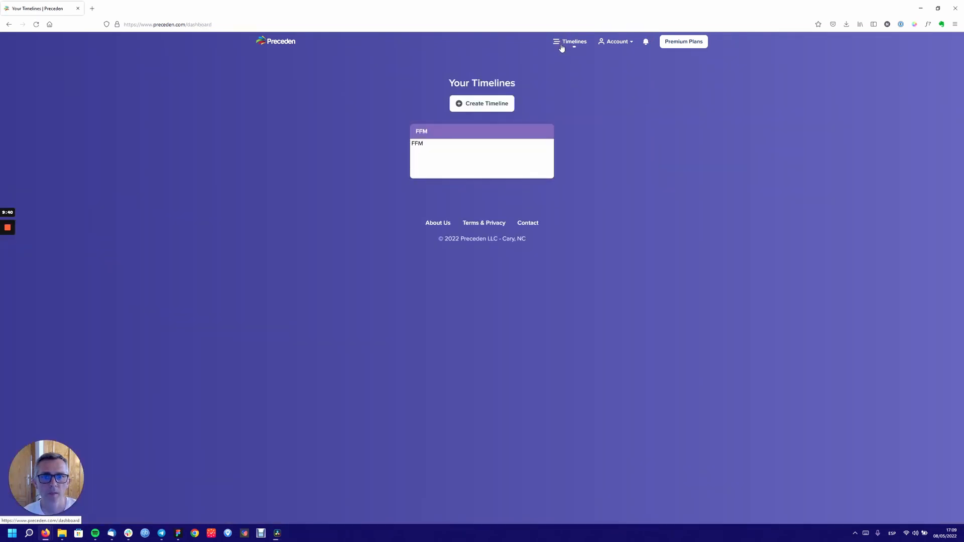
left_click(489, 105)
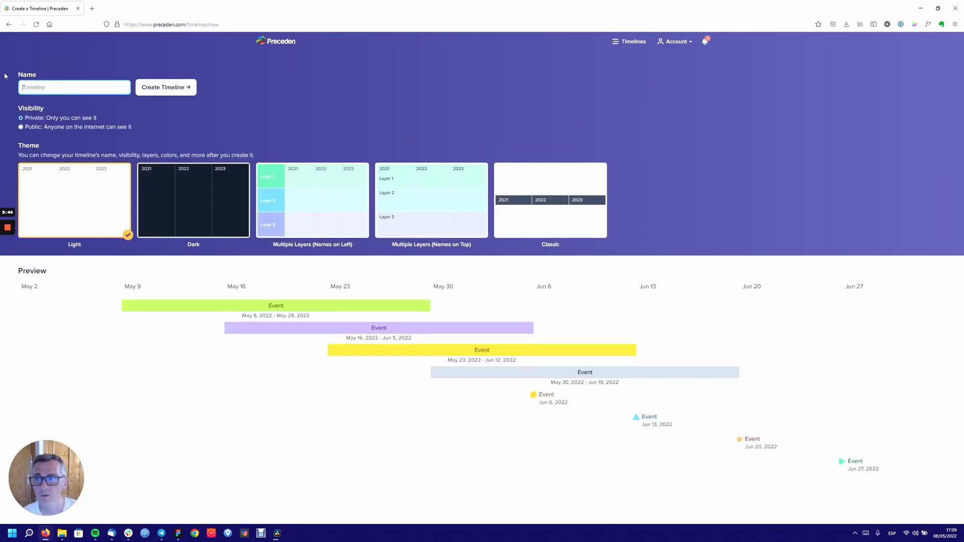
type("2nd")
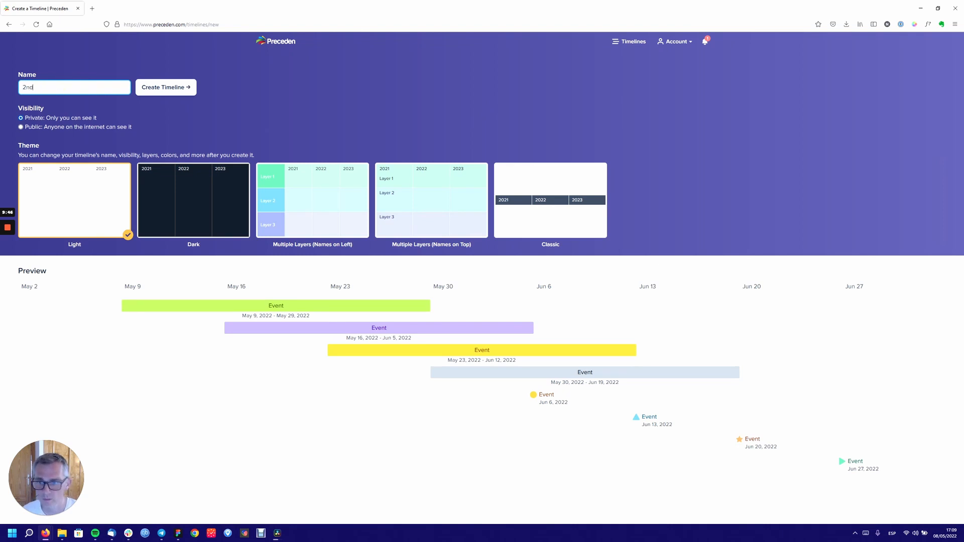
left_click(219, 201)
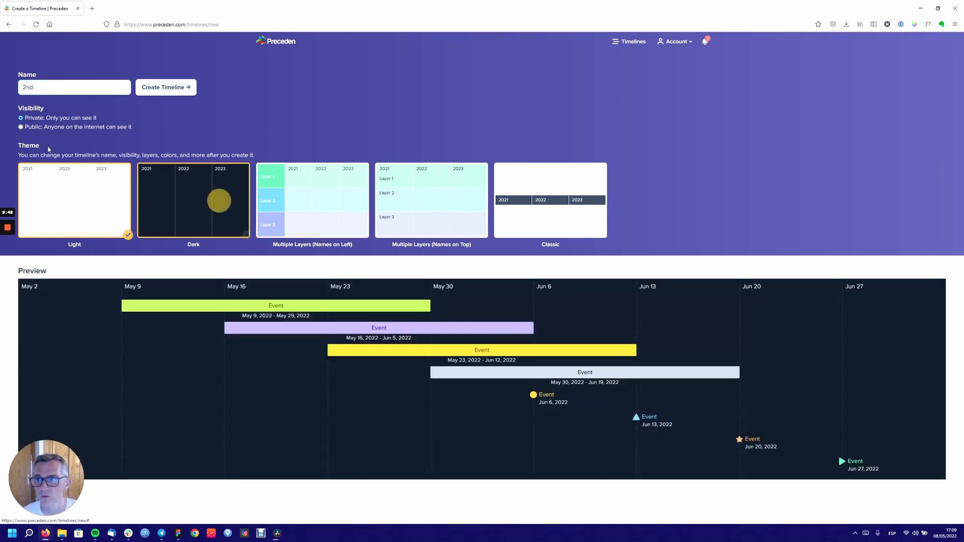
left_click(48, 128)
left_click(169, 88)
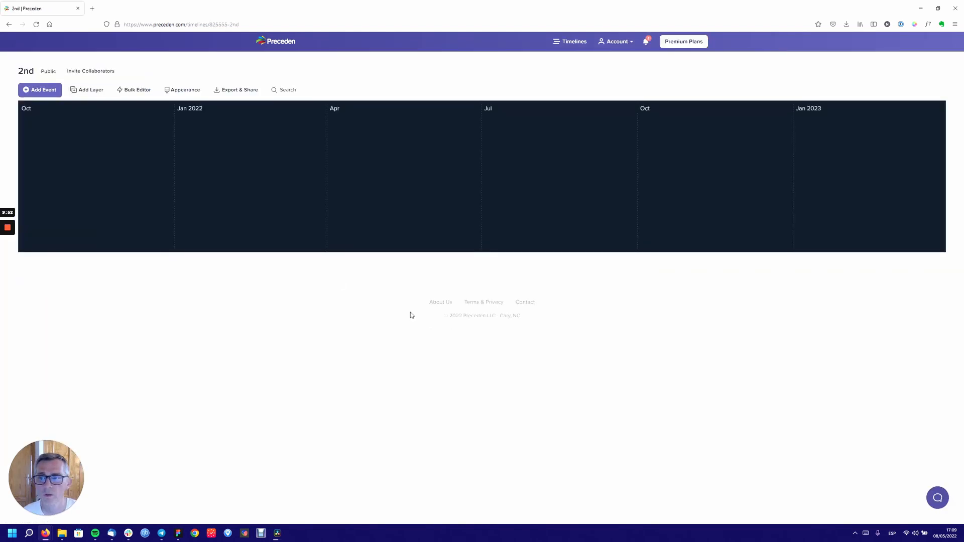
left_click(581, 44)
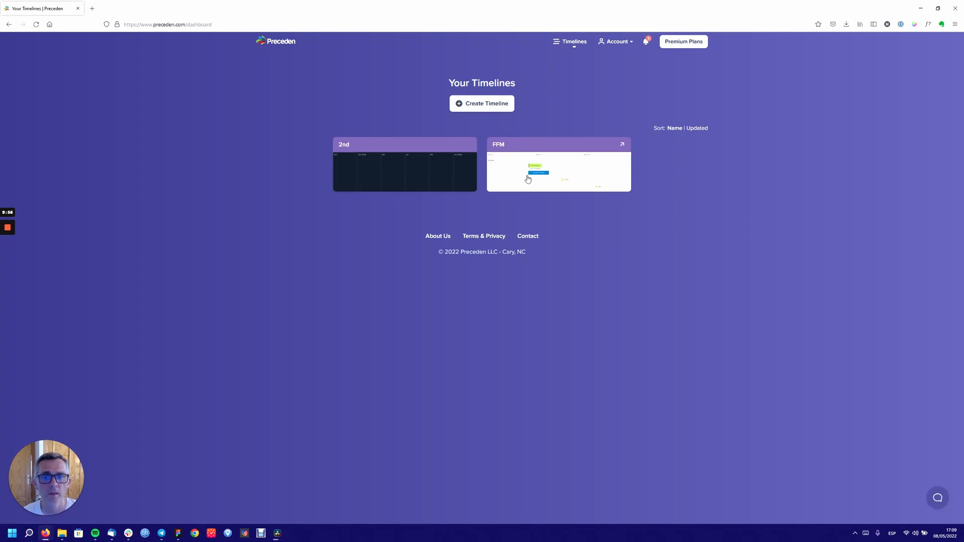
- Open the FFM timeline, visit Account Settings, and check then close the latest product changes
left_click(562, 174)
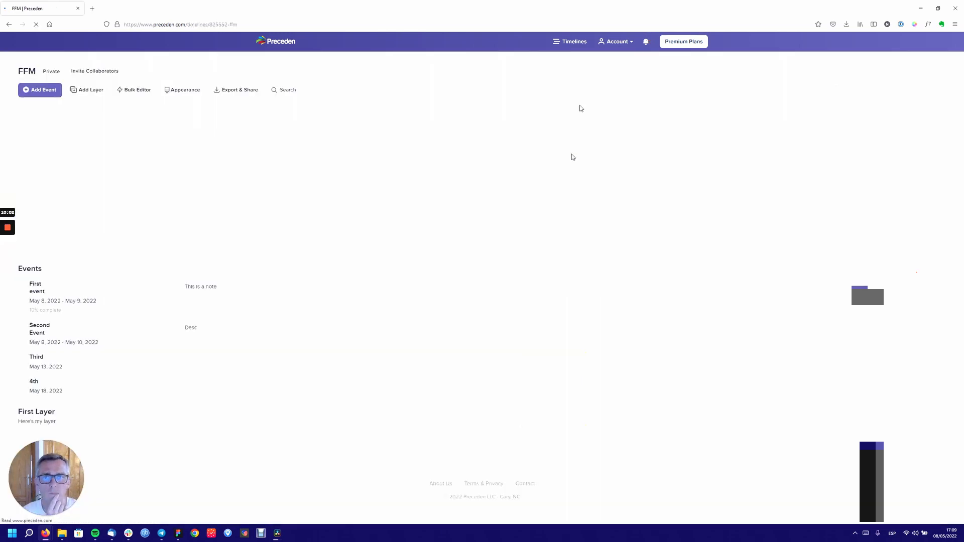
left_click(624, 46)
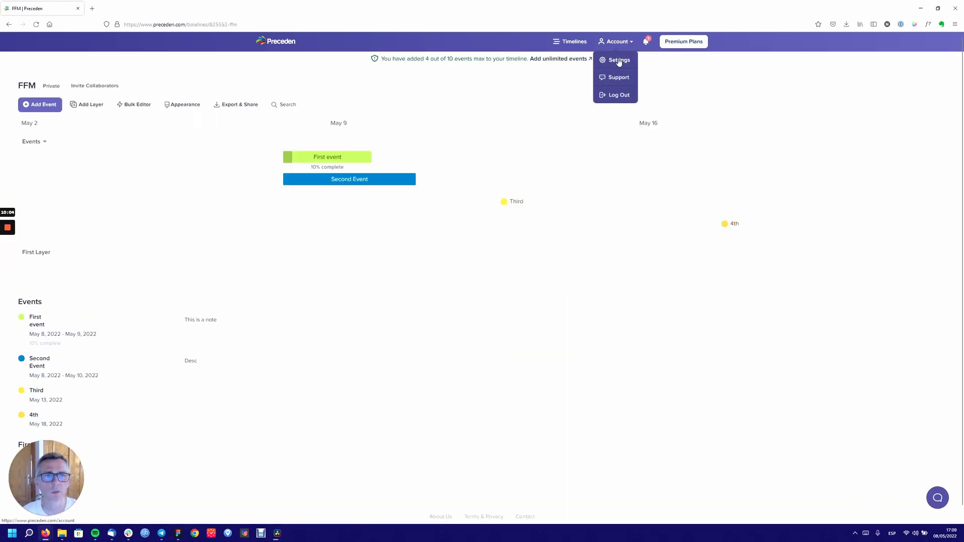
left_click(619, 60)
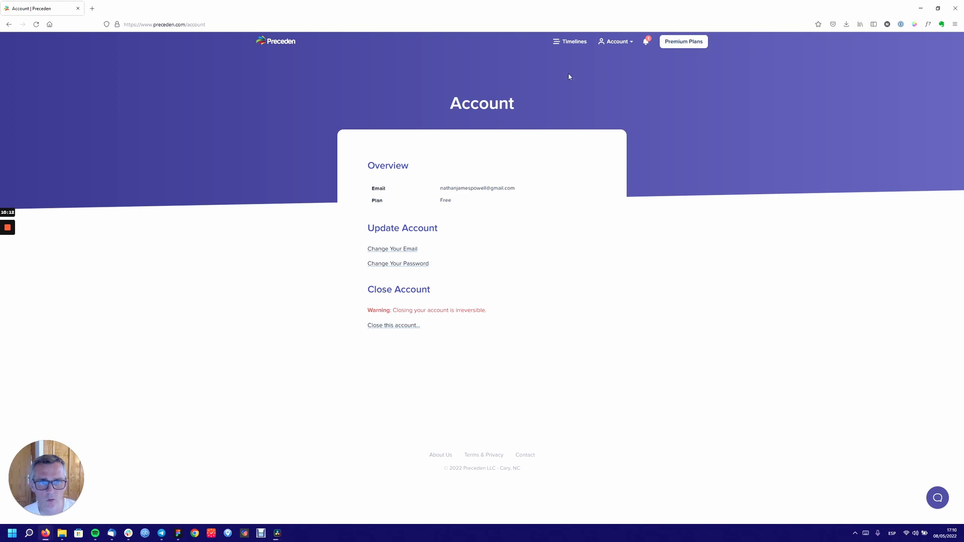
left_click(647, 42)
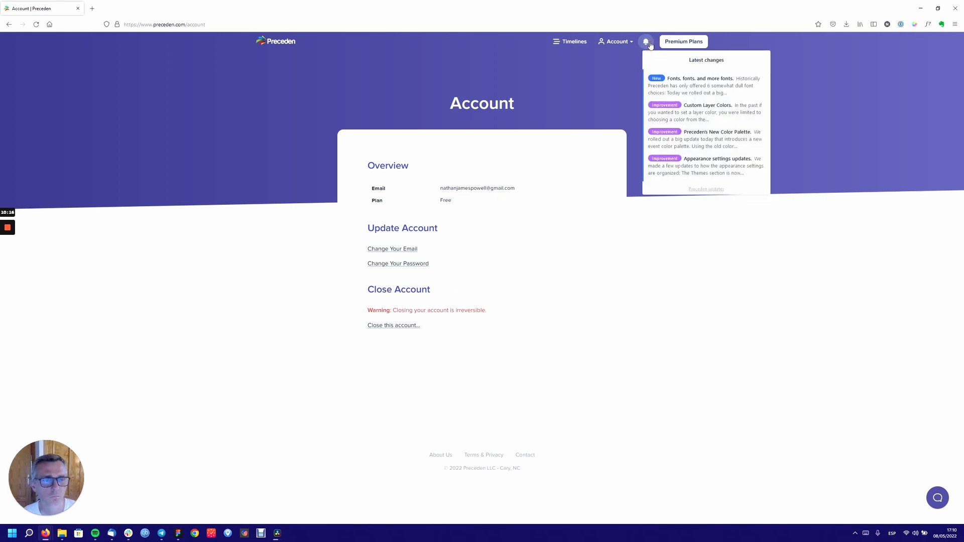
left_click(621, 61)
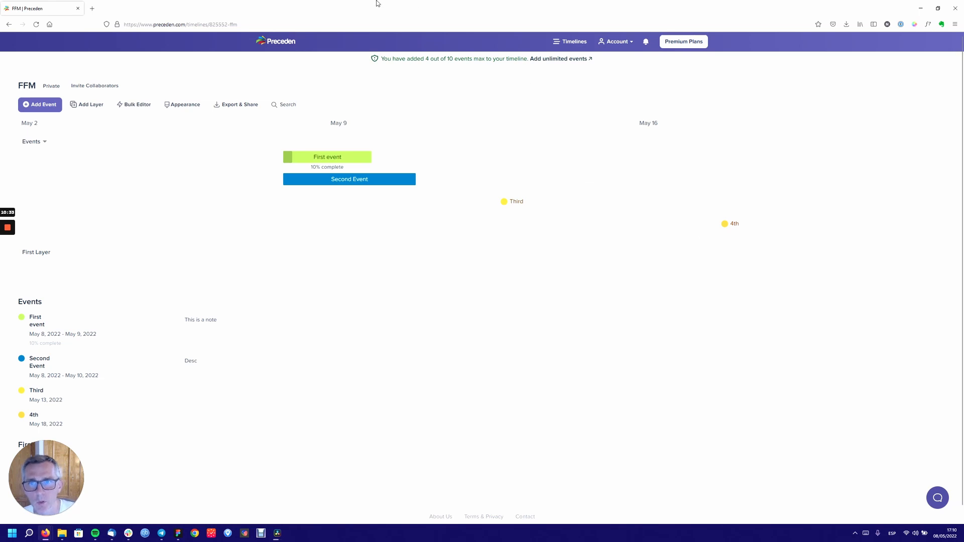
- Use the Preceden logo to reach the Your Timelines dashboard listing 2nd and FFM
left_click(280, 45)
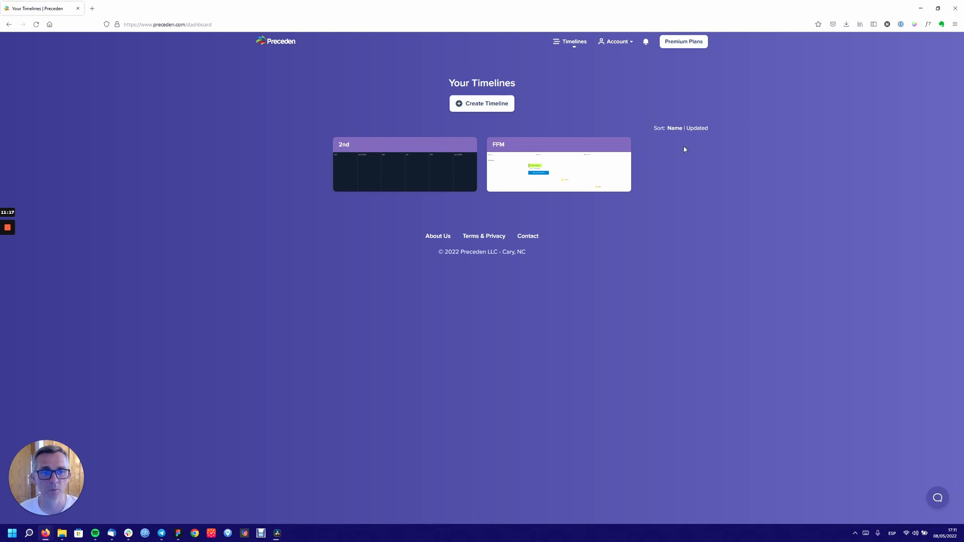
- Sort the timelines by name and open the FFM card
left_click(673, 129)
left_click(534, 169)
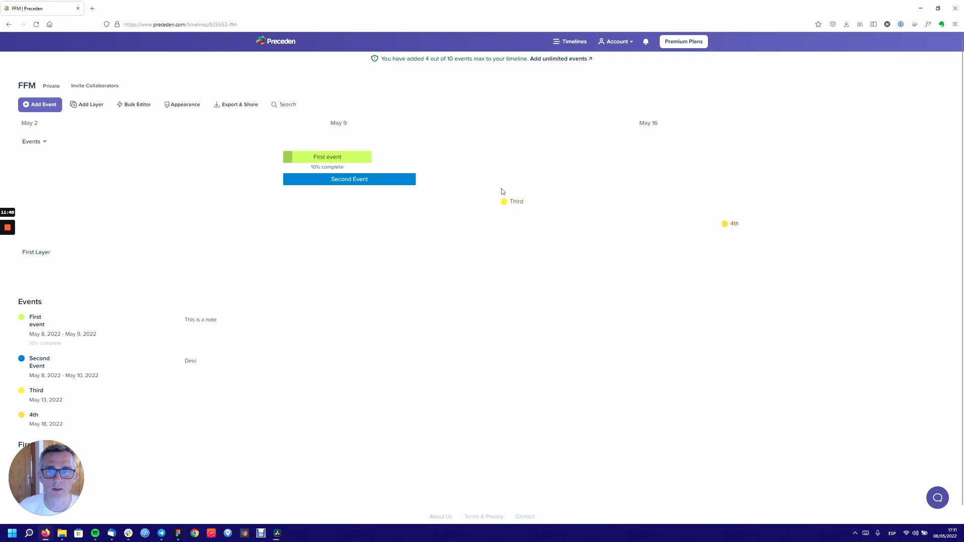
scroll(455, 256, "down", 1)
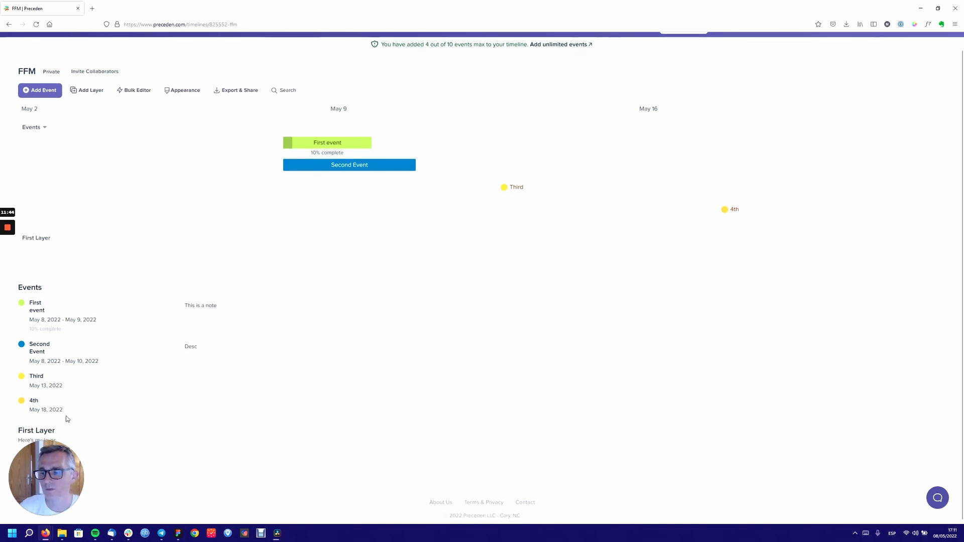
scroll(104, 348, "up", 1)
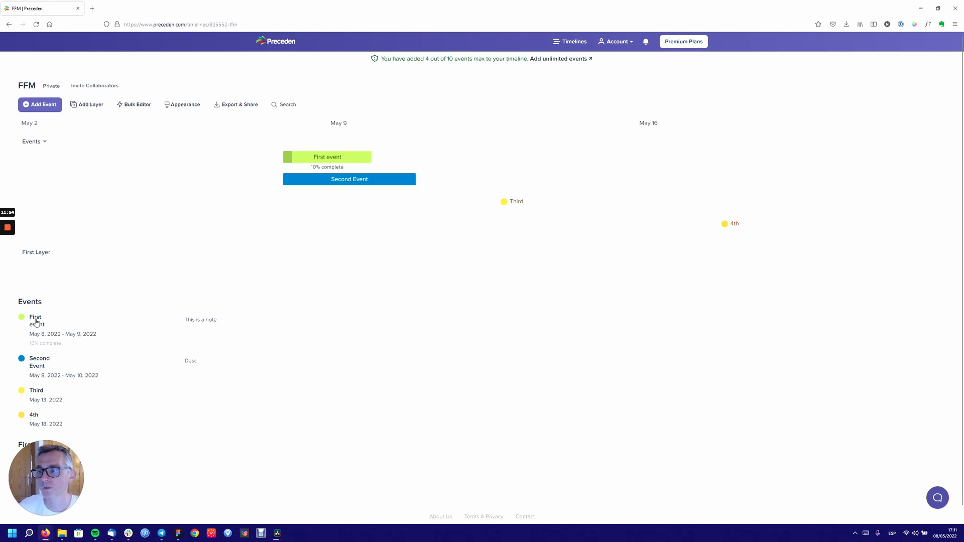
scroll(59, 316, "down", 1)
scroll(63, 321, "up", 1)
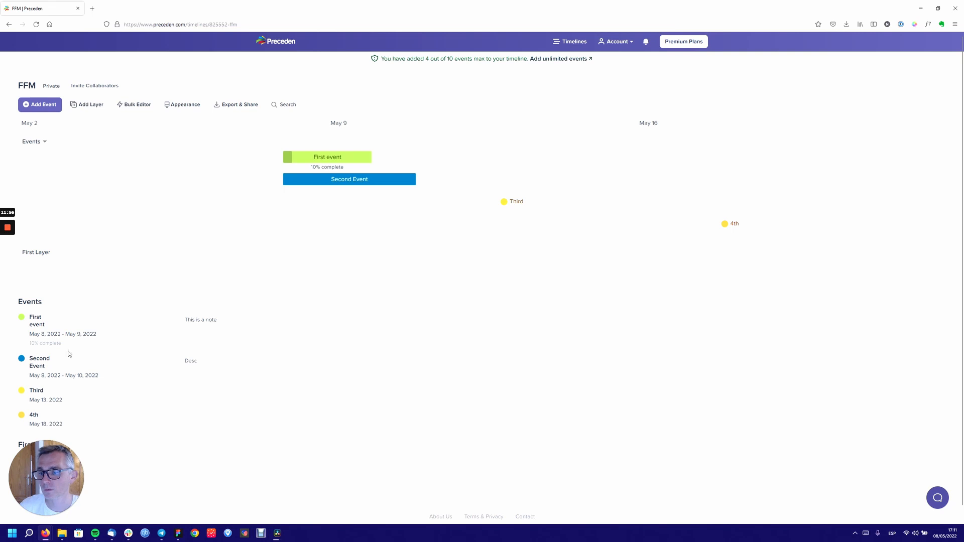
scroll(80, 369, "down", 1)
scroll(81, 370, "up", 1)
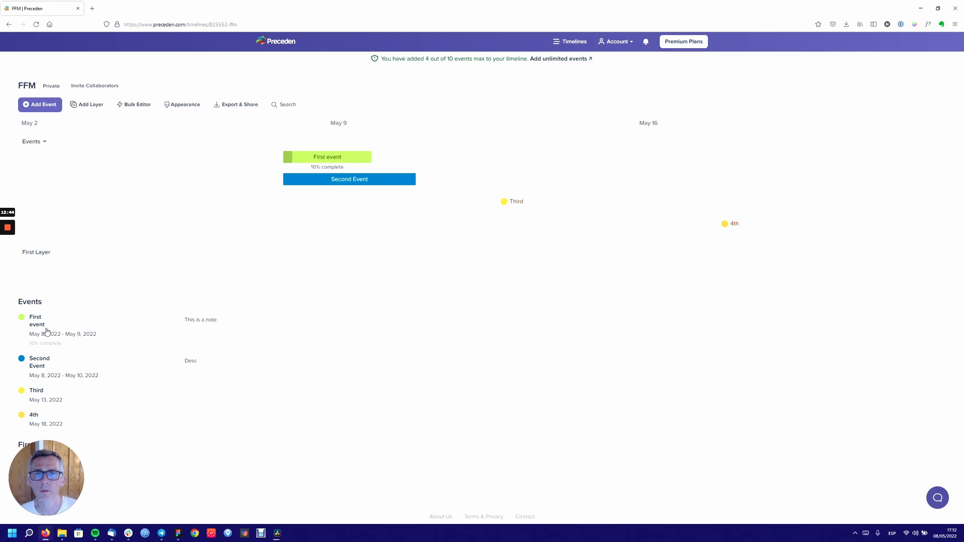
left_click(616, 43)
left_click(609, 58)
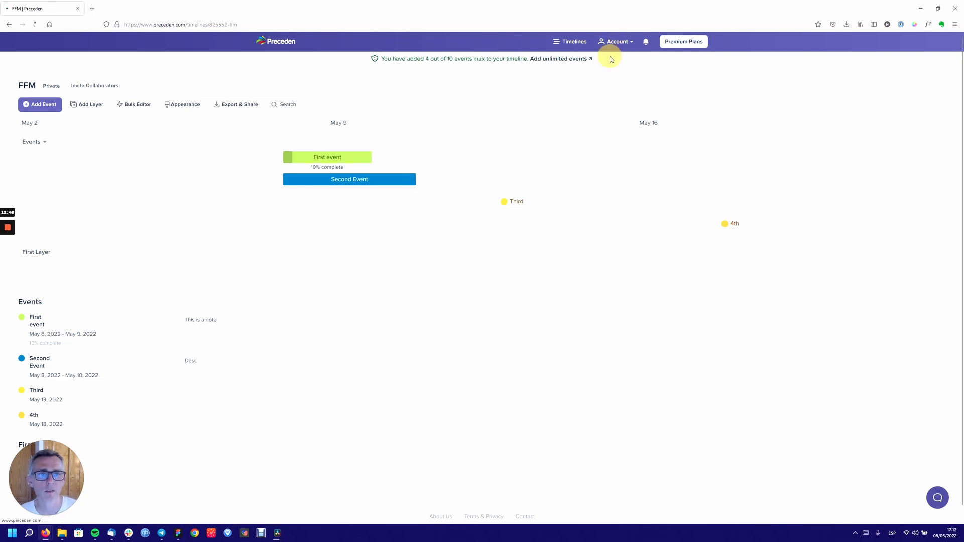
left_click(8, 24)
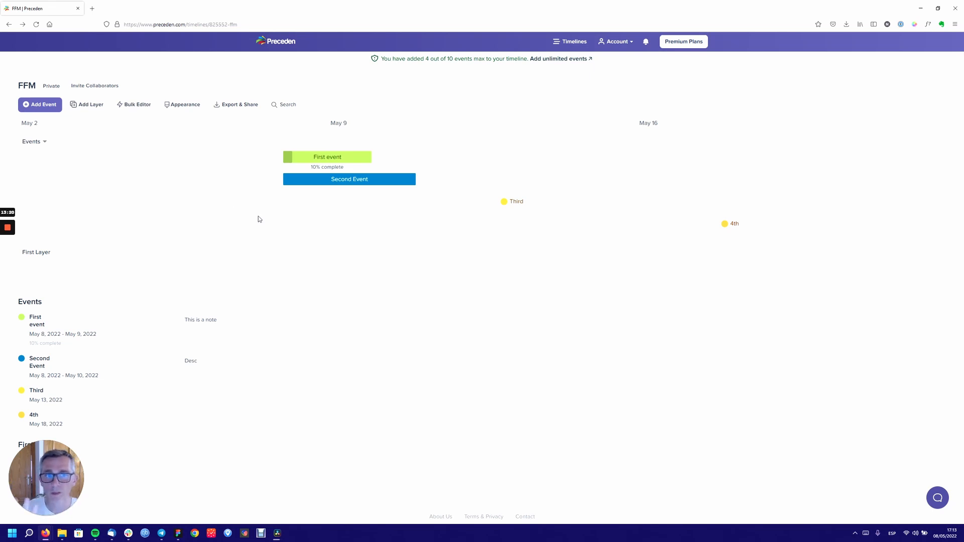
left_click(630, 43)
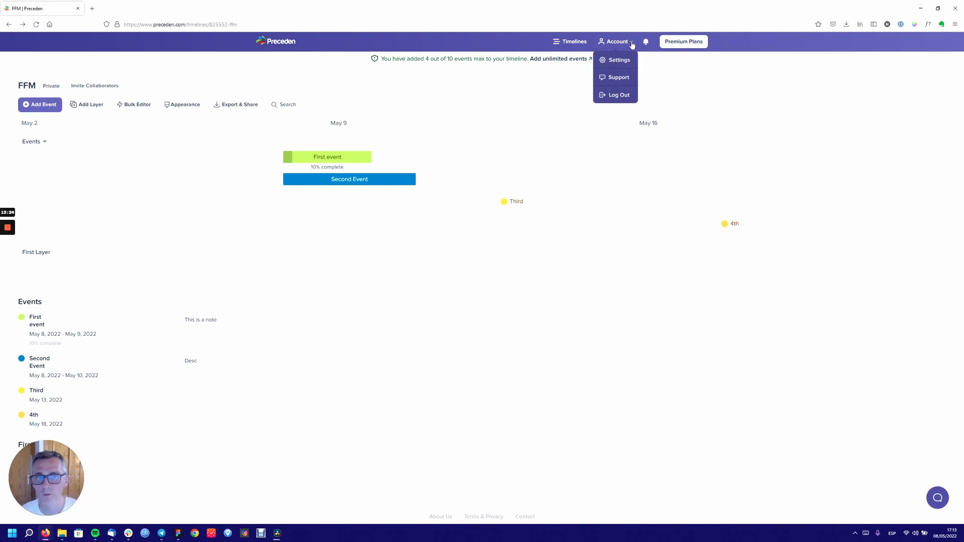
left_click(258, 364)
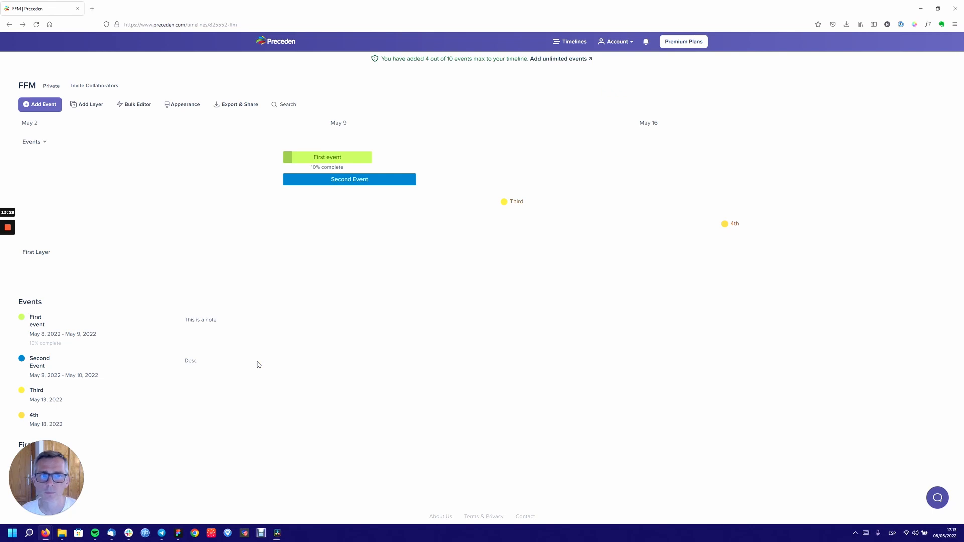